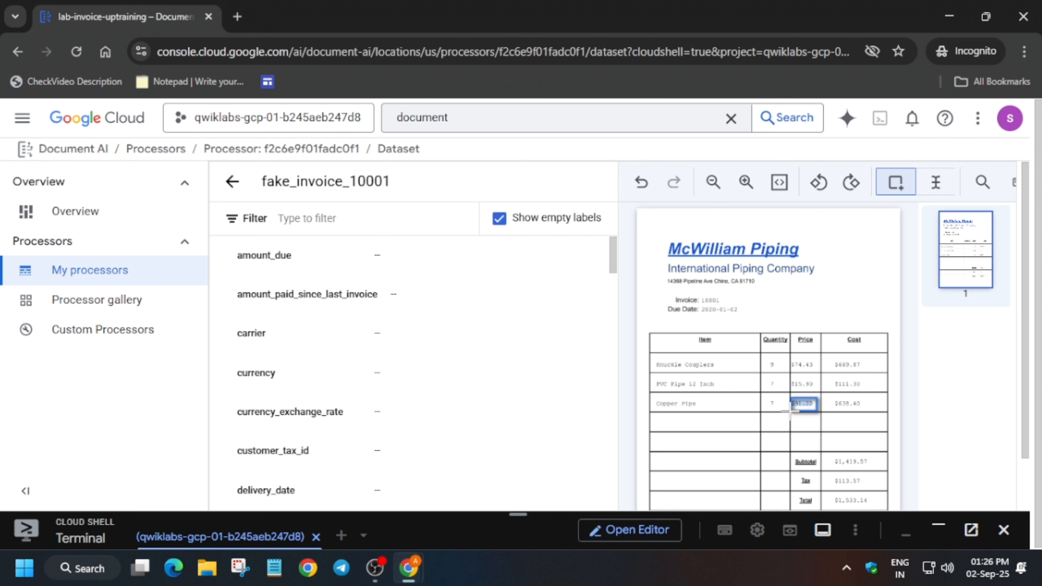
Label the Copper Pipe price $91.20 on the invoice as line_item/unit_price under the existing Knuckle Couplers line_item parent
{"action": "left_click_drag", "start_coordinate": [789, 411], "coordinate": [790, 411]}
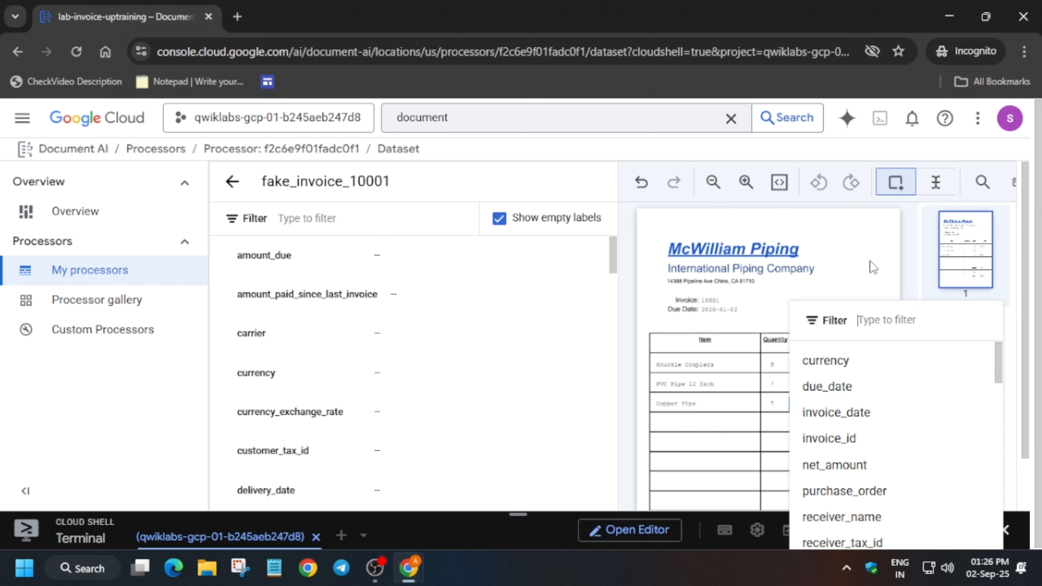
{"action": "type", "text": "line_item/unit_price"}
{"action": "mouse_move", "coordinate": [866, 363]}
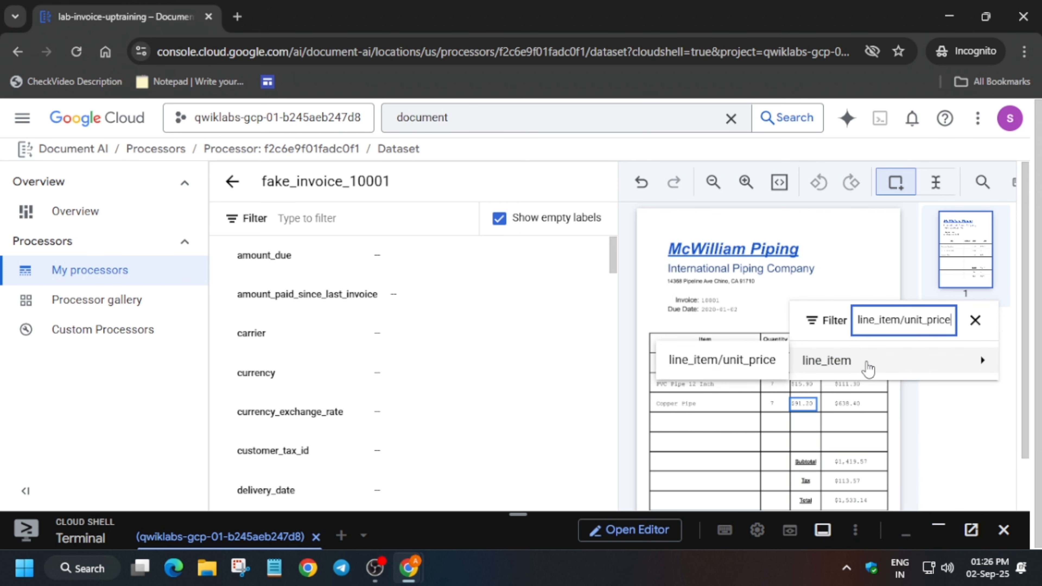
{"action": "left_click", "coordinate": [750, 364]}
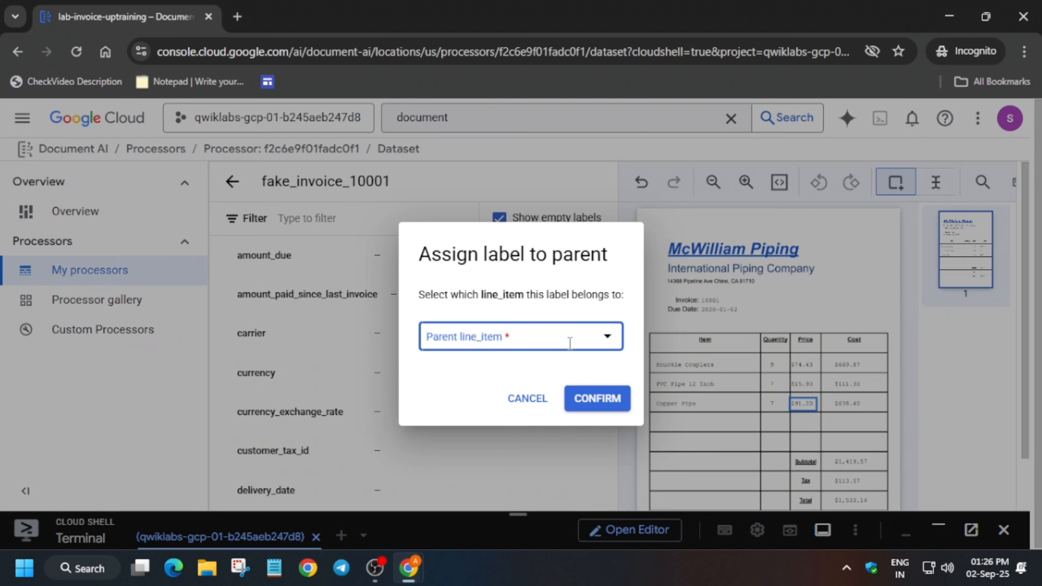
{"action": "left_click", "coordinate": [570, 341]}
{"action": "left_click", "coordinate": [552, 395]}
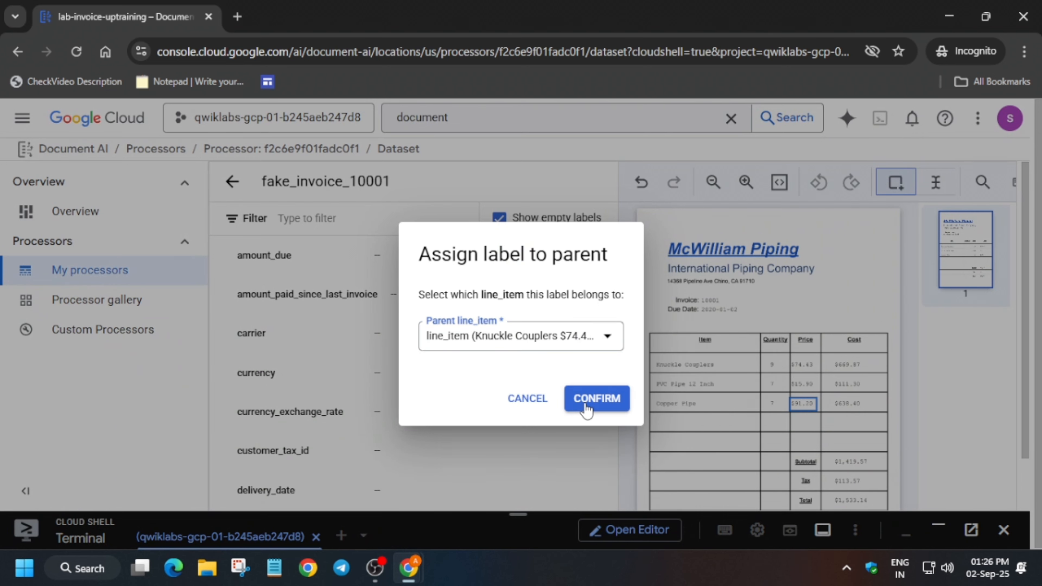
{"action": "left_click", "coordinate": [596, 399]}
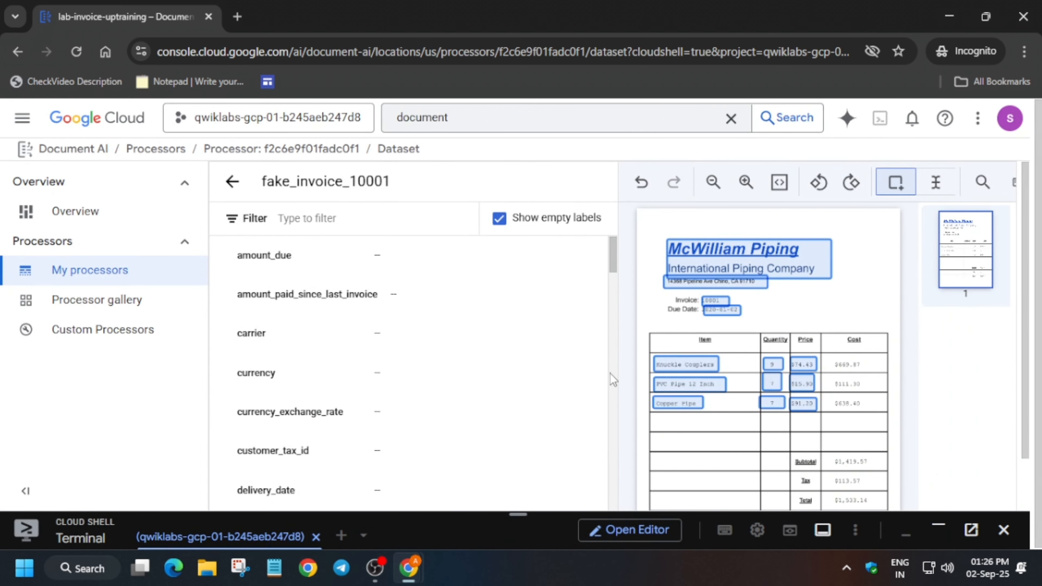
Copy the label line_item/amount from the lab instructions and assign it to the $669.87 cost under the Knuckle Couplers line_item parent
{"action": "key", "text": "alt+Tab"}
{"action": "scroll", "coordinate": [398, 355], "scroll_direction": "down", "scroll_amount": 8}
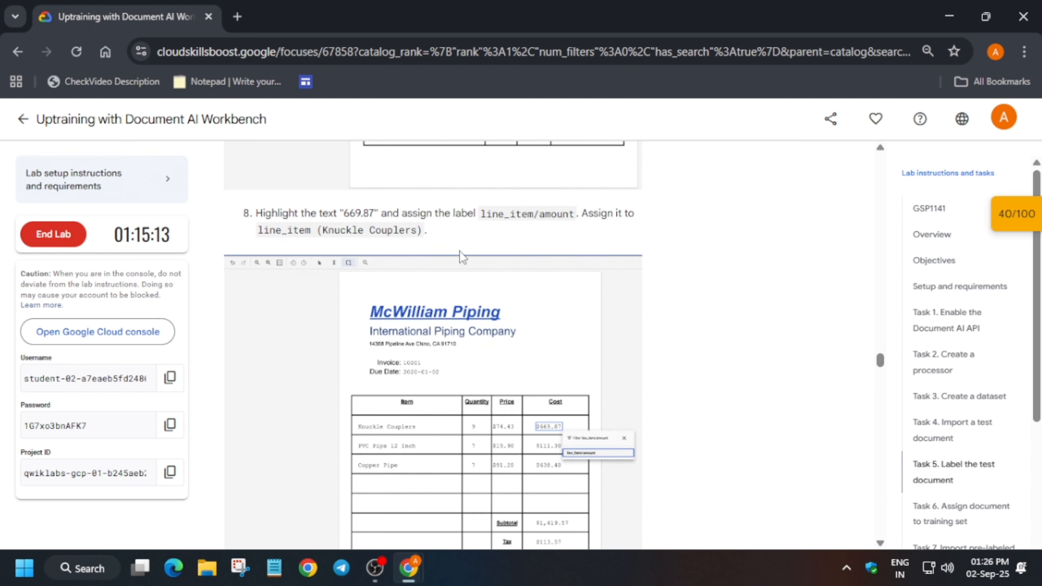
{"action": "left_click_drag", "start_coordinate": [481, 214], "coordinate": [575, 218]}
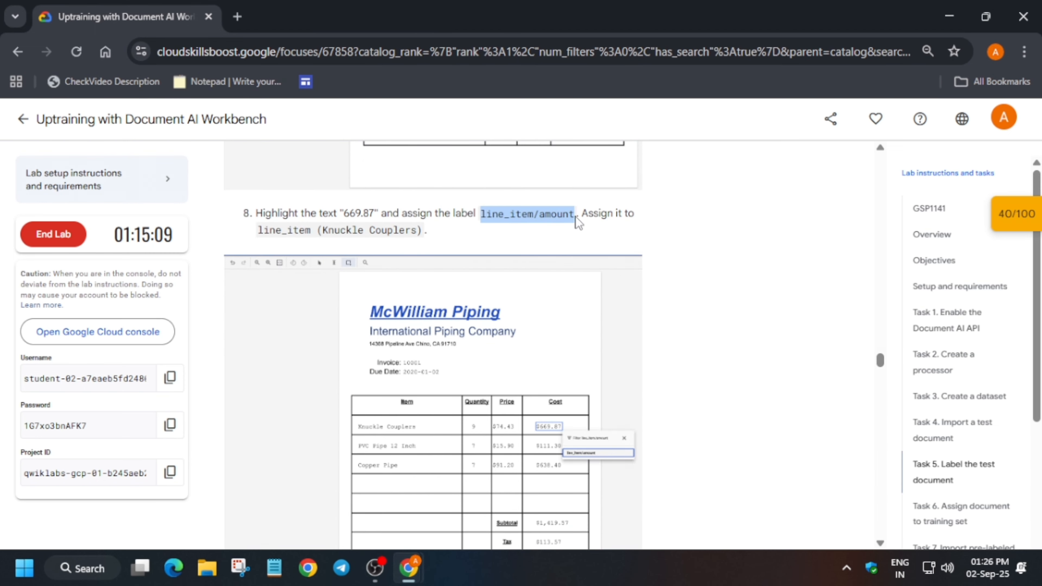
{"action": "key", "text": "alt+Tab"}
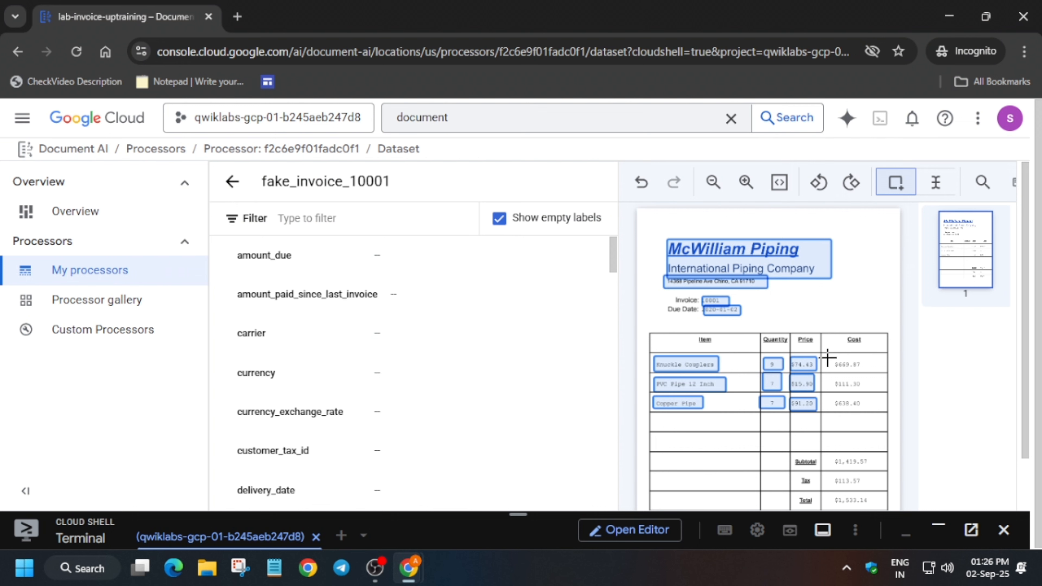
{"action": "left_click_drag", "start_coordinate": [829, 357], "coordinate": [874, 371]}
{"action": "type", "text": "line_item/amount"}
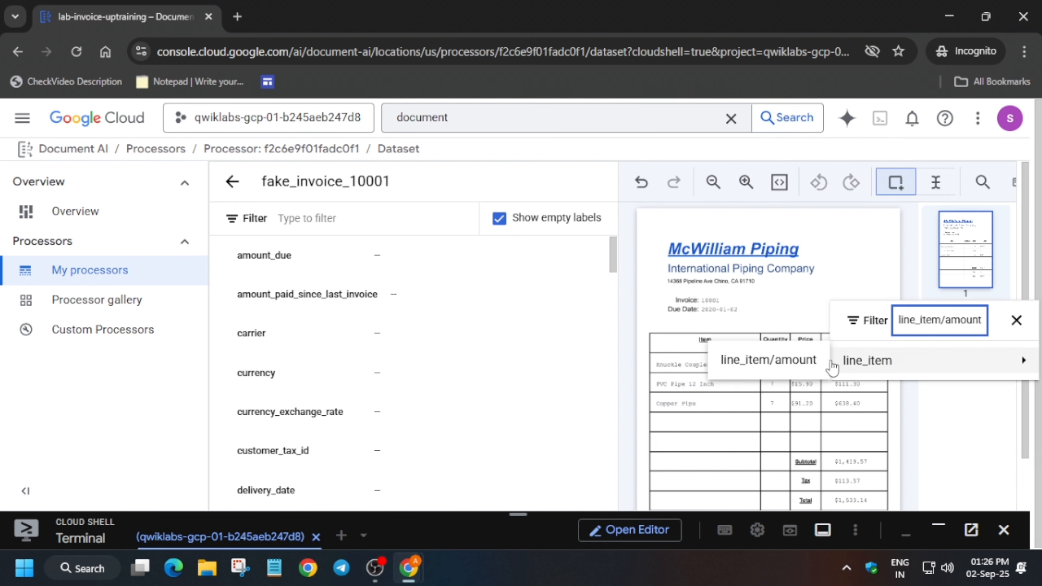
{"action": "key", "text": "Return"}
{"action": "left_click", "coordinate": [580, 339]}
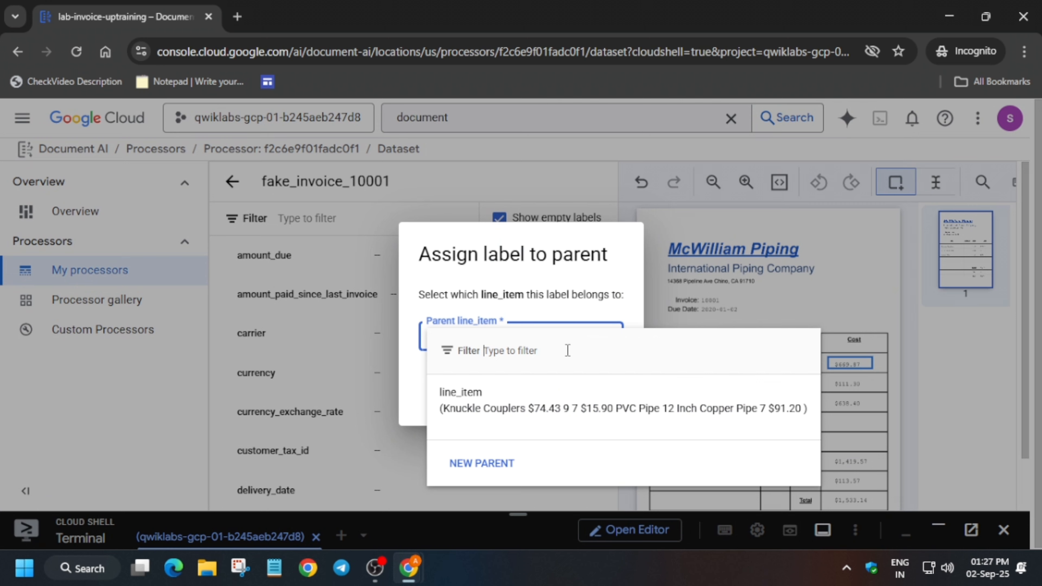
{"action": "left_click", "coordinate": [543, 412]}
{"action": "left_click", "coordinate": [586, 406]}
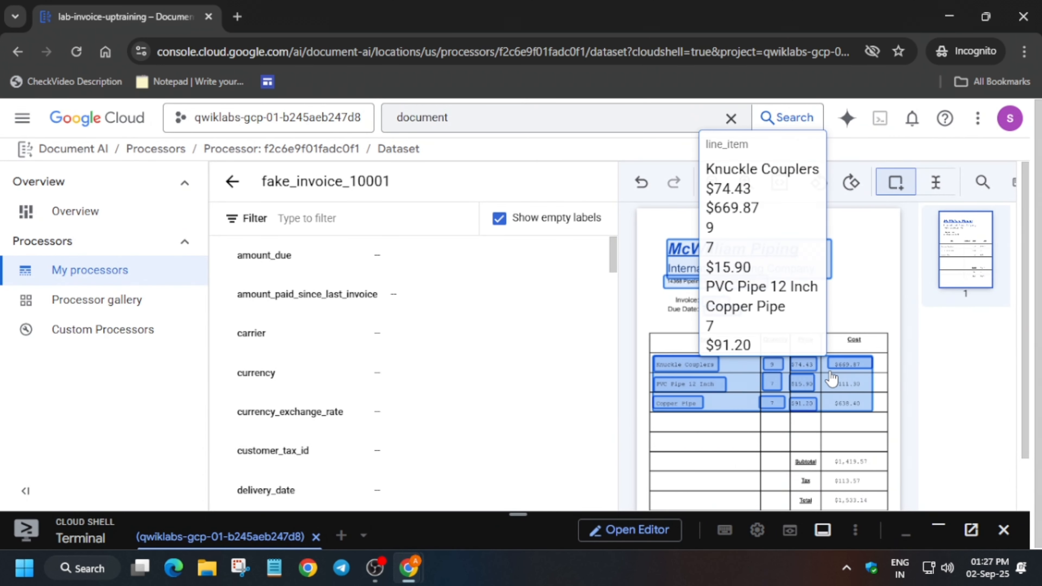
Label the PVC Pipe 12 Inch cost $111.30 as line_item/amount under the existing Knuckle Couplers line_item parent
{"action": "left_click_drag", "start_coordinate": [824, 372], "coordinate": [869, 389]}
{"action": "type", "text": "line_item/amount"}
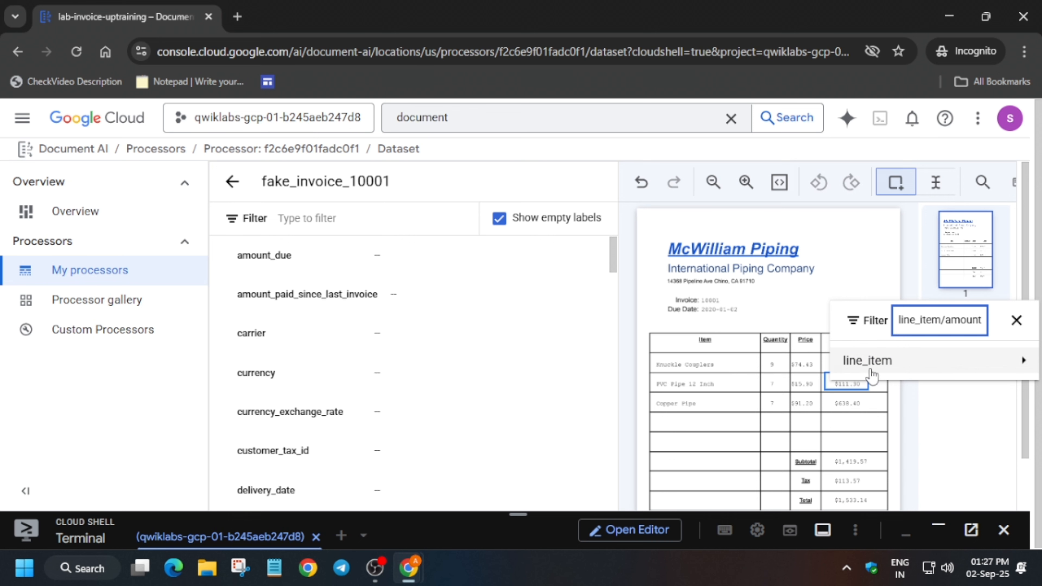
{"action": "mouse_move", "coordinate": [829, 368]}
{"action": "left_click", "coordinate": [739, 364]}
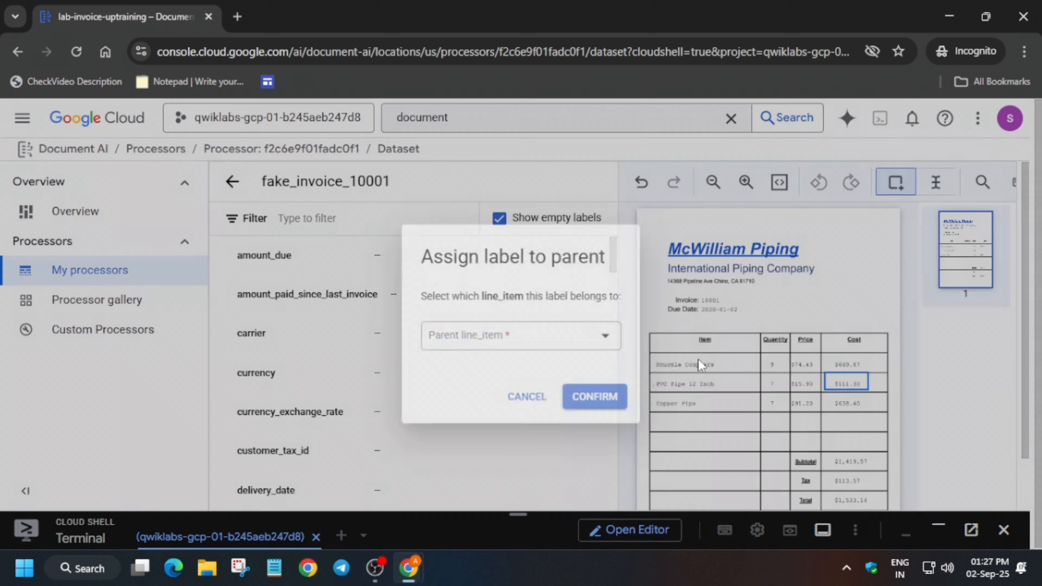
{"action": "left_click", "coordinate": [538, 345]}
{"action": "left_click", "coordinate": [533, 397]}
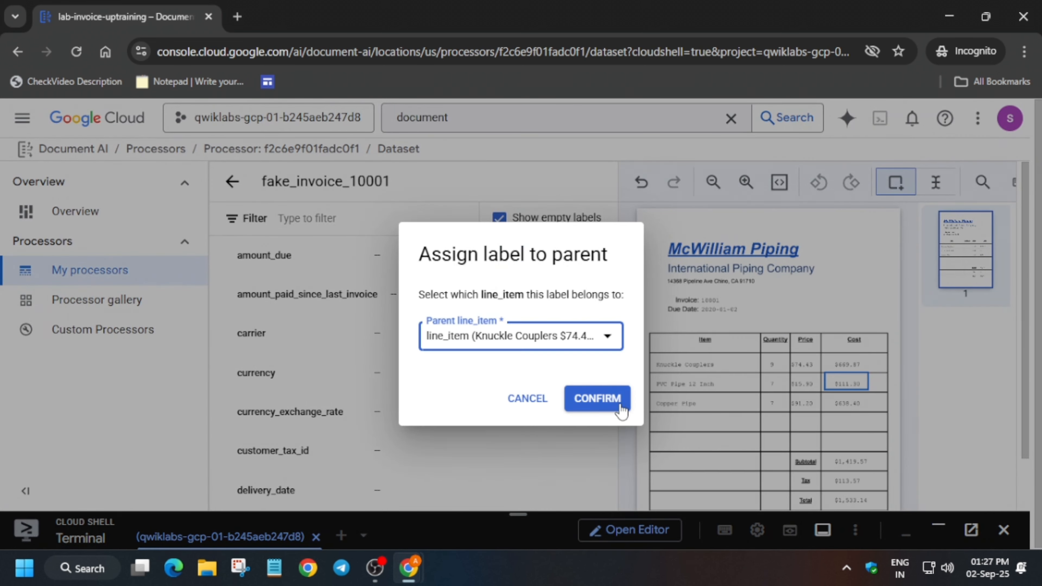
{"action": "left_click", "coordinate": [598, 398]}
Label the Copper Pipe cost $638.40 as line_item/amount under the existing Knuckle Couplers line_item parent
{"action": "mouse_move", "coordinate": [830, 406]}
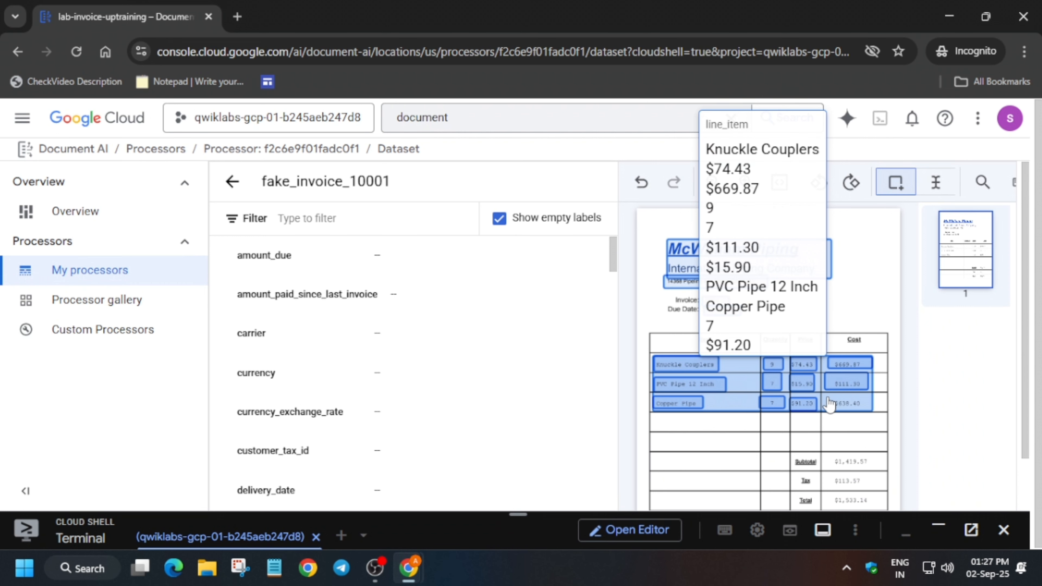
{"action": "left_click_drag", "start_coordinate": [828, 393], "coordinate": [874, 420]}
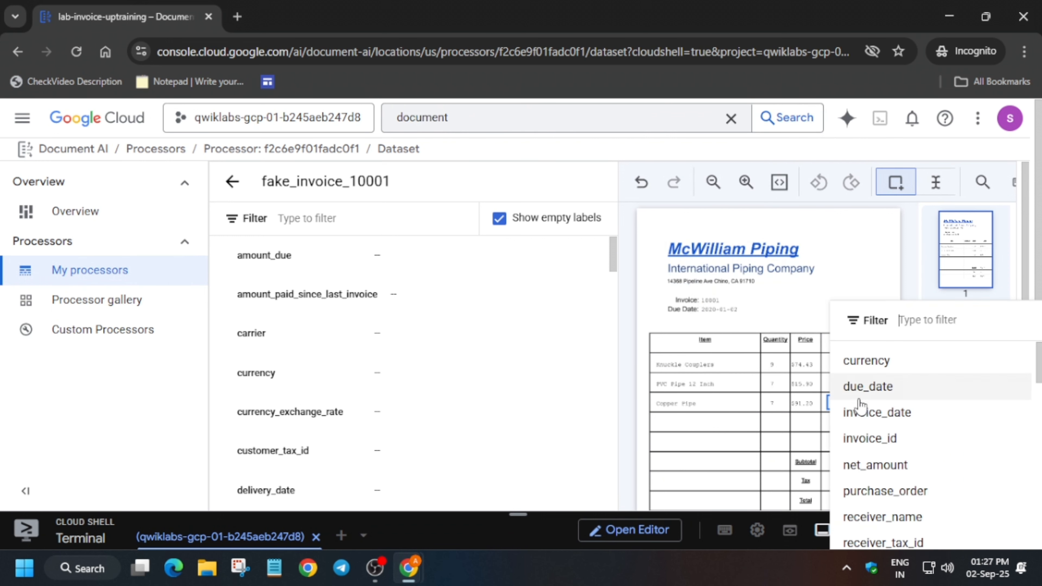
{"action": "type", "text": "line_item/amount"}
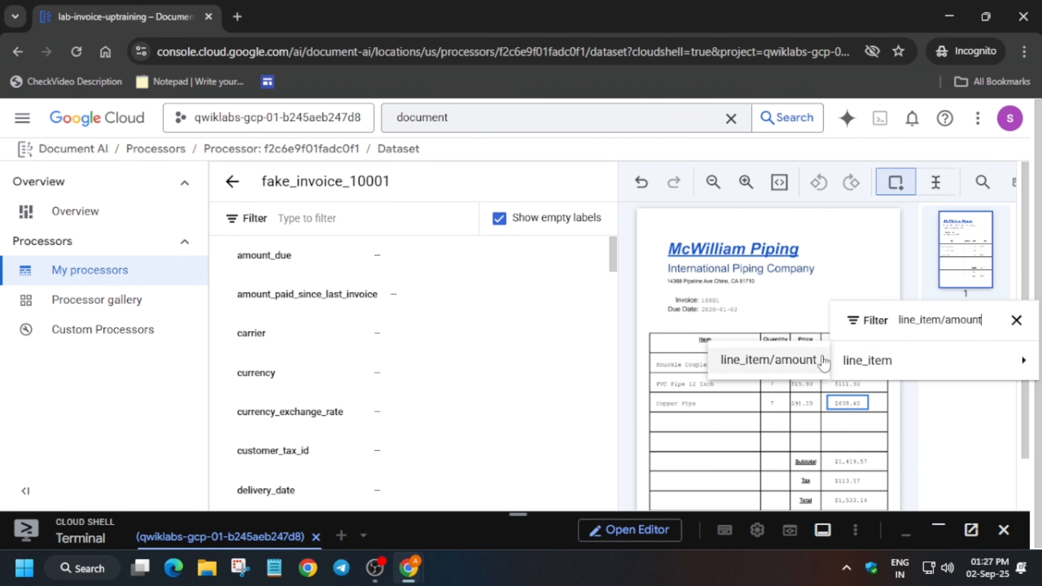
{"action": "left_click", "coordinate": [767, 361]}
{"action": "left_click", "coordinate": [608, 341]}
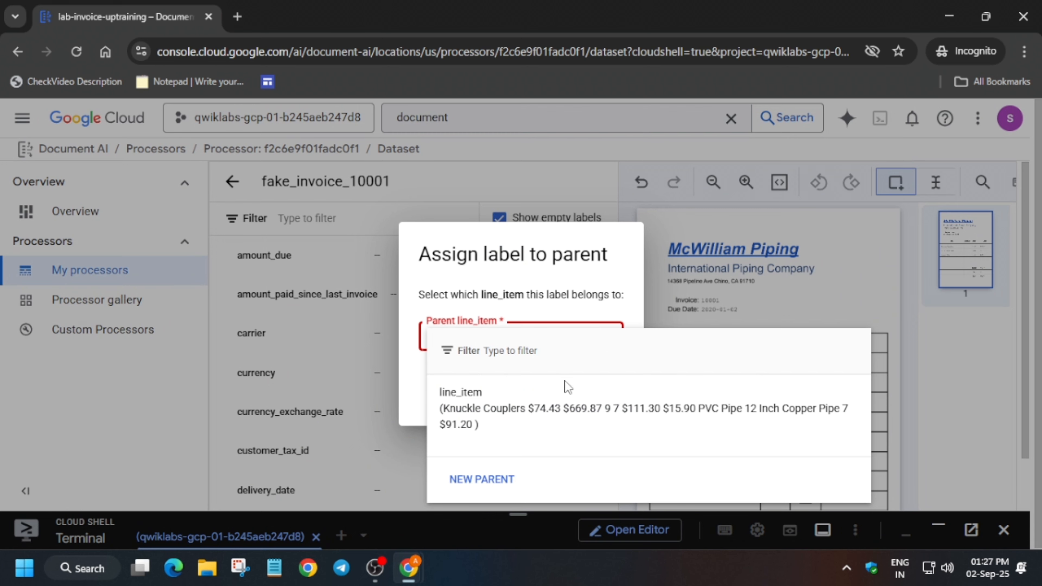
{"action": "left_click", "coordinate": [569, 390]}
{"action": "left_click", "coordinate": [585, 404]}
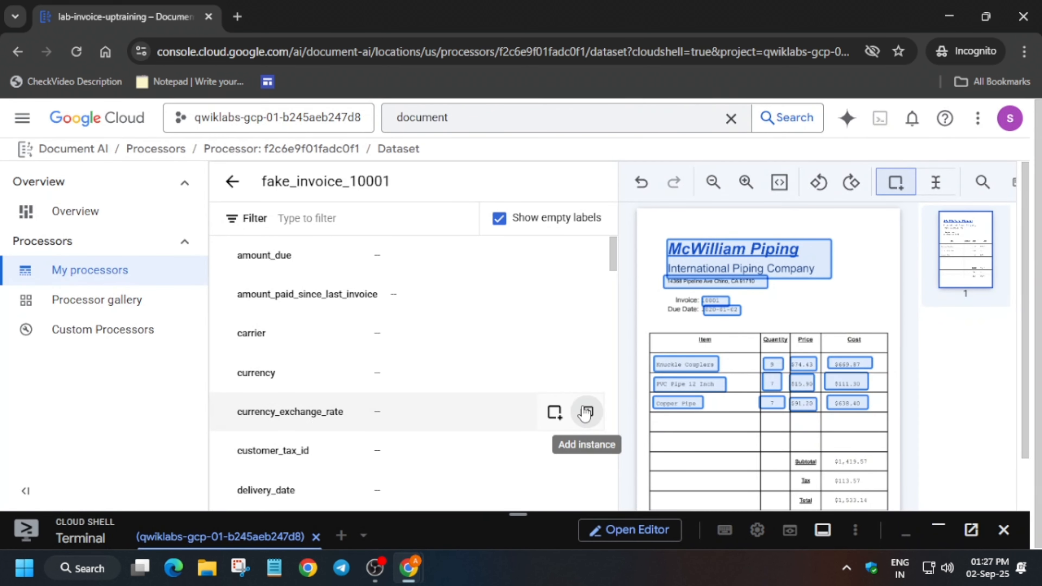
Read the line-item row steps 9 to 11 in the lab instructions and copy the label net_amount from step 12
{"action": "scroll", "coordinate": [971, 329], "scroll_direction": "down", "scroll_amount": 1}
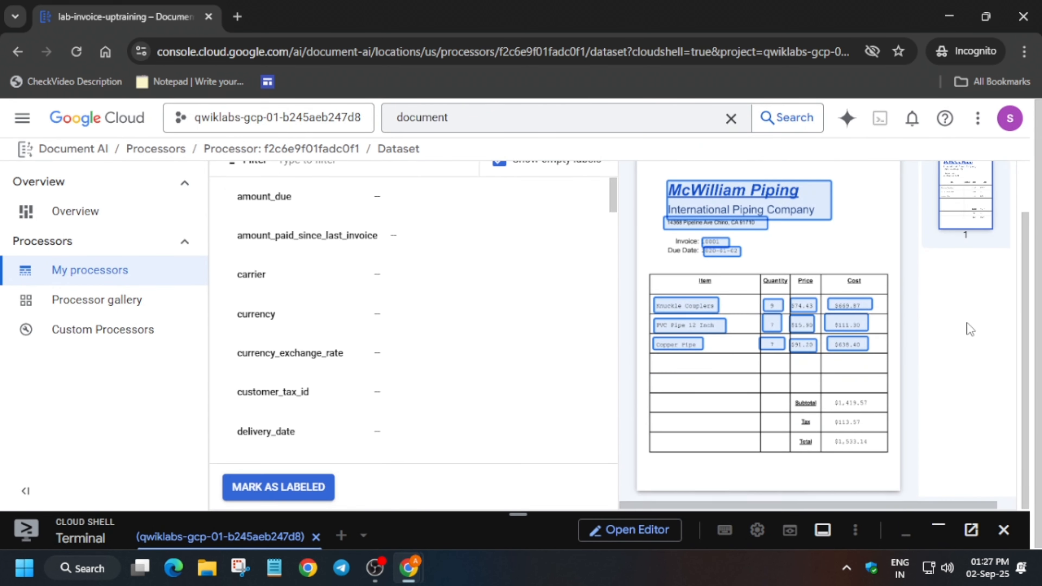
{"action": "key", "text": "alt+Tab"}
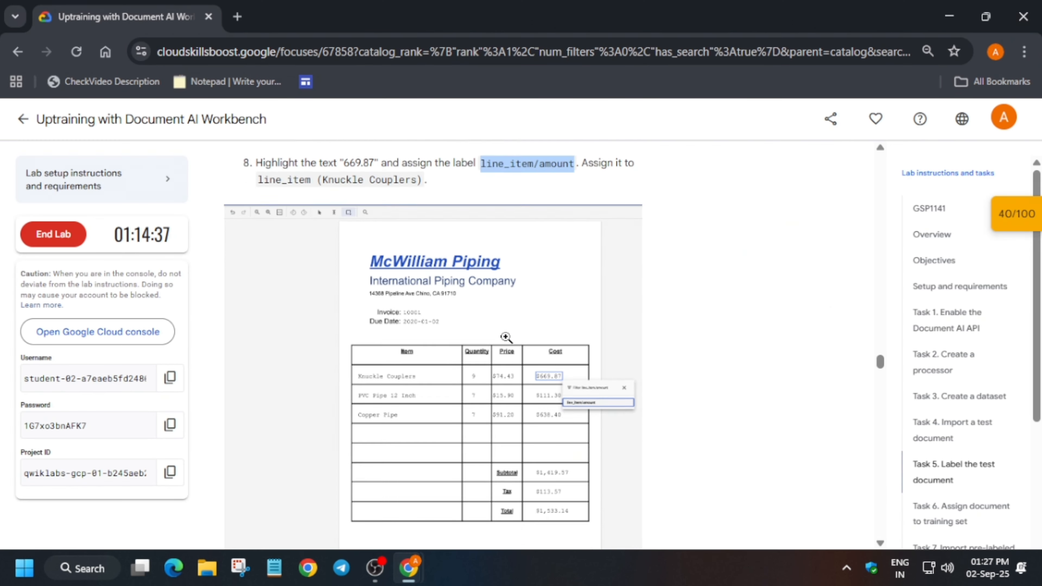
{"action": "scroll", "coordinate": [509, 339], "scroll_direction": "down", "scroll_amount": 10}
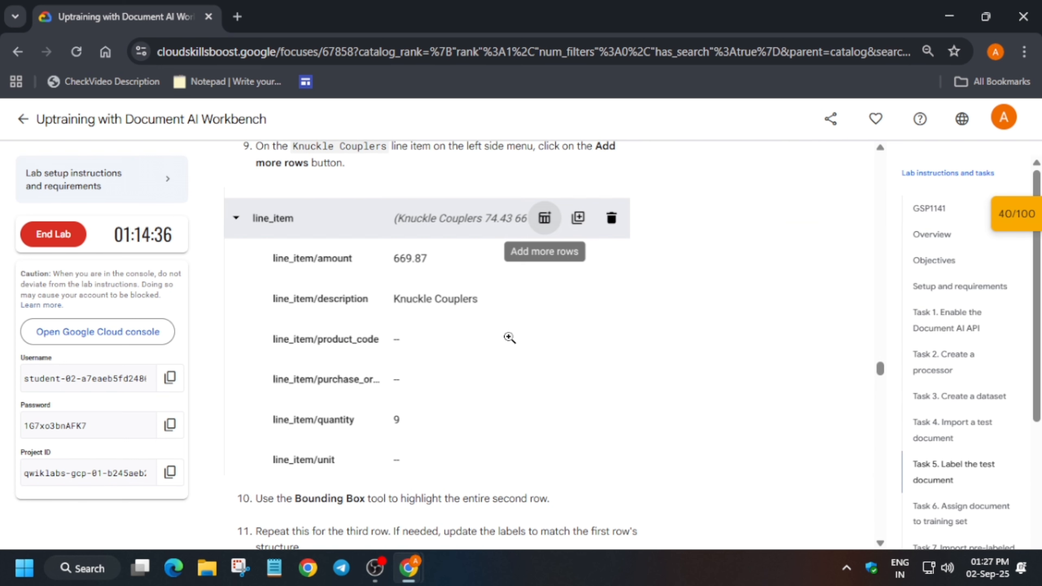
{"action": "scroll", "coordinate": [509, 337], "scroll_direction": "up", "scroll_amount": 2}
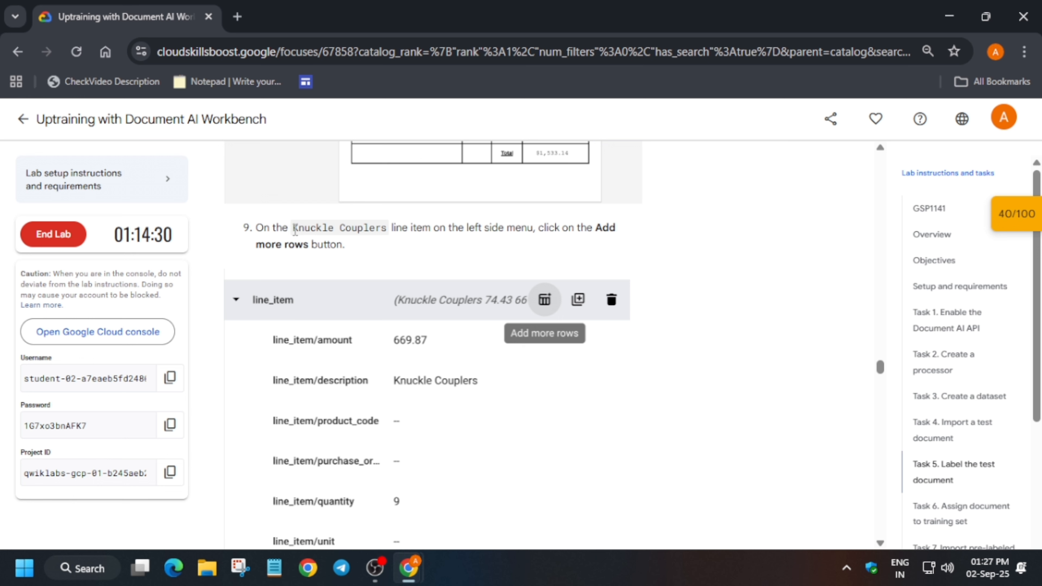
{"action": "scroll", "coordinate": [295, 229], "scroll_direction": "down", "scroll_amount": 8}
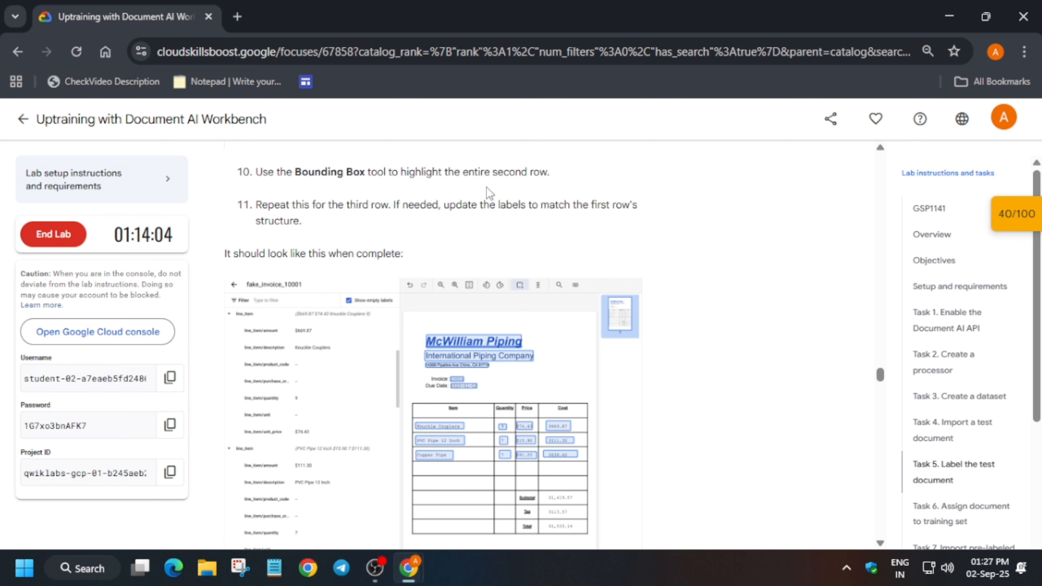
{"action": "scroll", "coordinate": [478, 211], "scroll_direction": "down", "scroll_amount": 10}
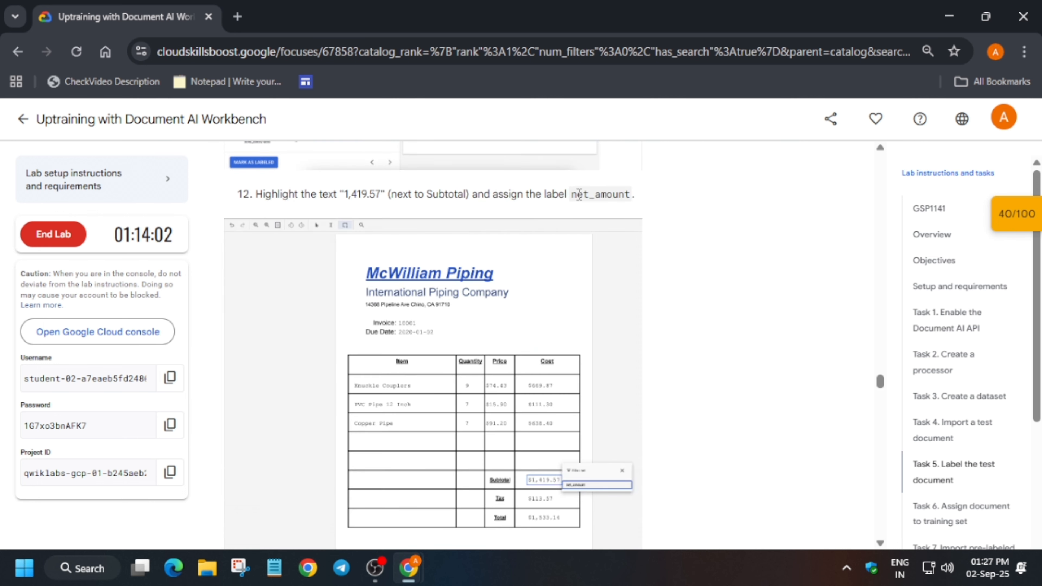
{"action": "left_click_drag", "start_coordinate": [577, 189], "coordinate": [631, 203]}
{"action": "key", "text": "ctrl+c"}
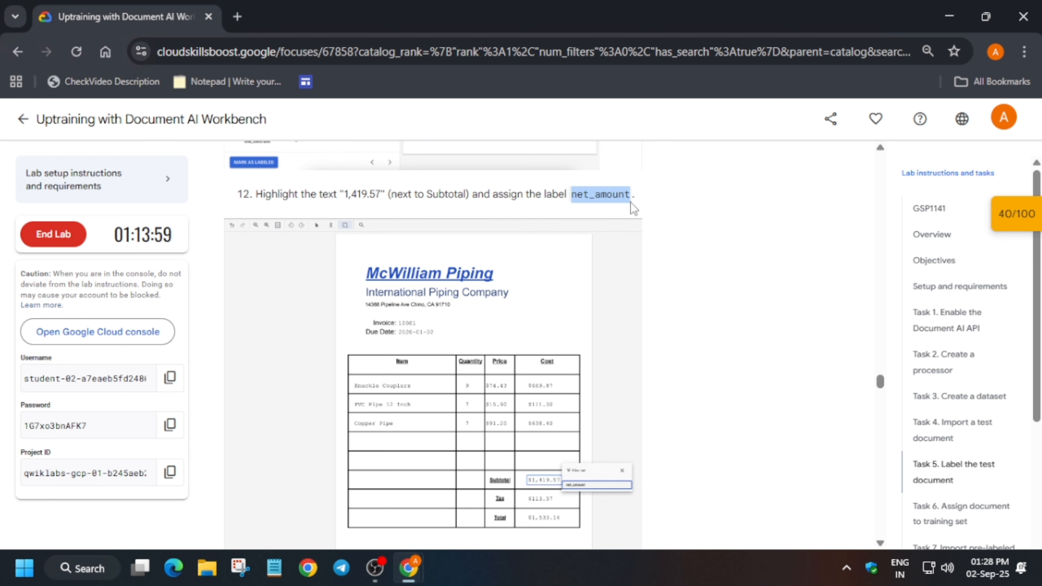
Return to the invoice in Document AI and label the Subtotal value $1,419.57 as net_amount
{"action": "key", "text": "alt+Tab"}
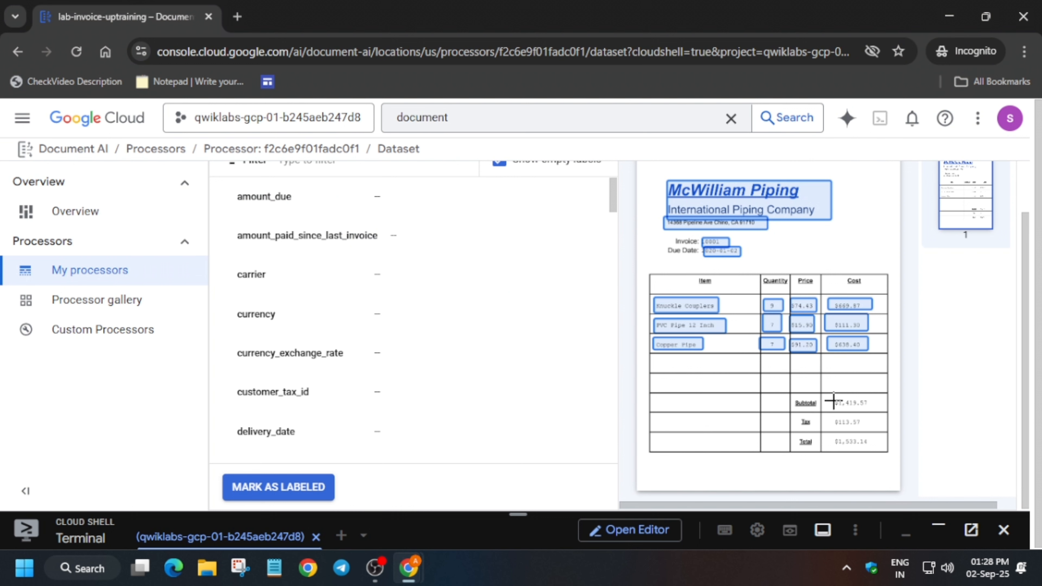
{"action": "left_click_drag", "start_coordinate": [828, 395], "coordinate": [870, 405]}
{"action": "key", "text": "ctrl+v"}
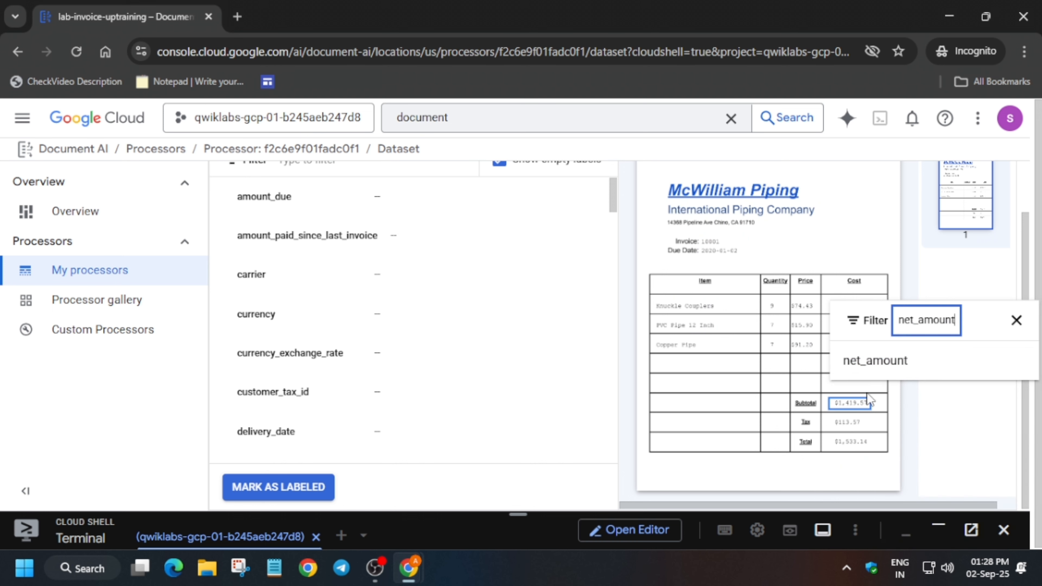
{"action": "left_click", "coordinate": [880, 360]}
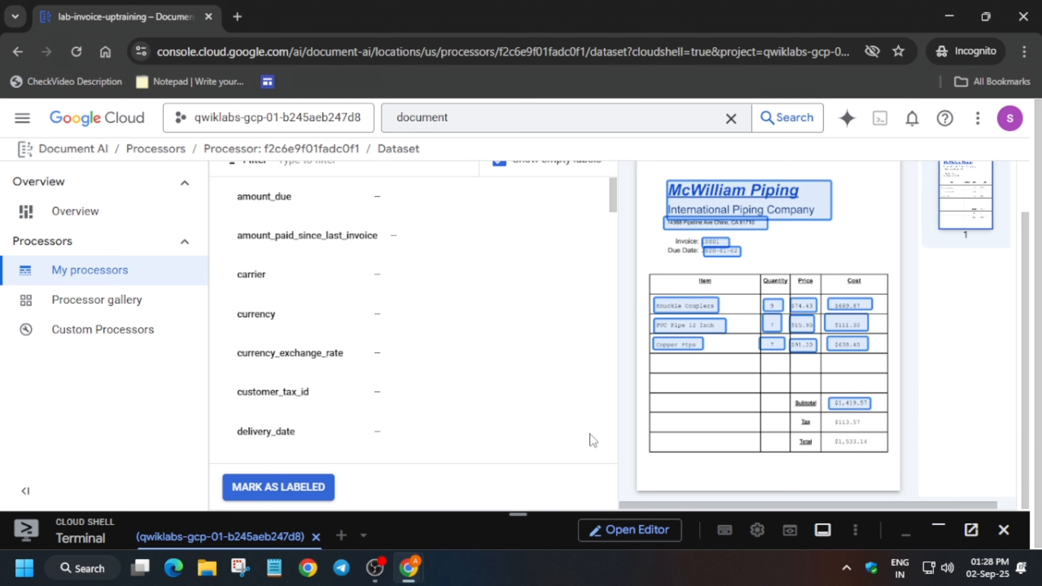
Copy the label total_tax_amount from step 13 of the lab instructions and assign it to the invoice's Tax value $113.57
{"action": "key", "text": "alt+Tab"}
{"action": "scroll", "coordinate": [468, 353], "scroll_direction": "down", "scroll_amount": 5}
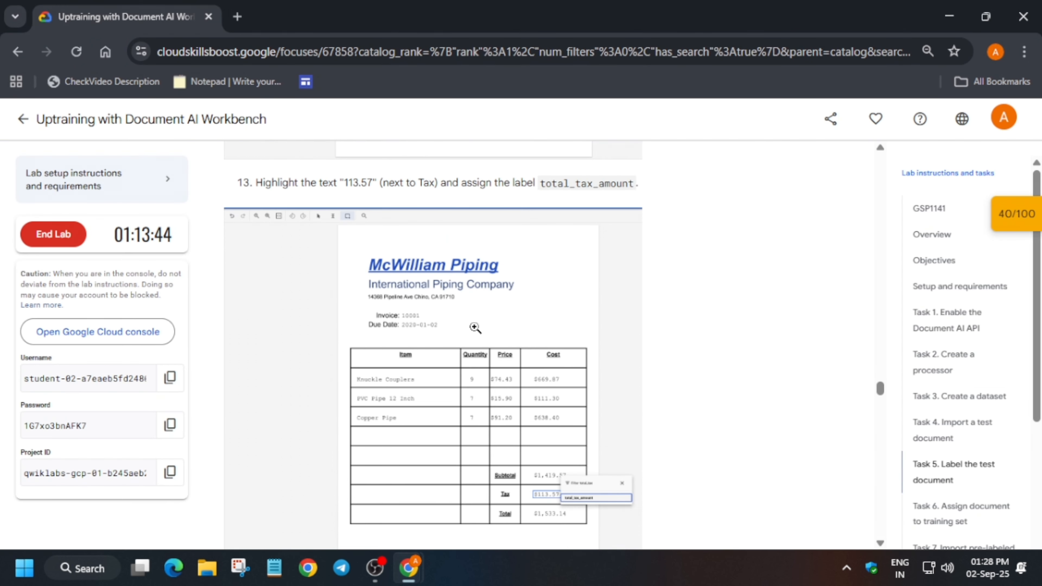
{"action": "left_click_drag", "start_coordinate": [541, 183], "coordinate": [638, 197]}
{"action": "key", "text": "ctrl+c"}
{"action": "key", "text": "alt+Tab"}
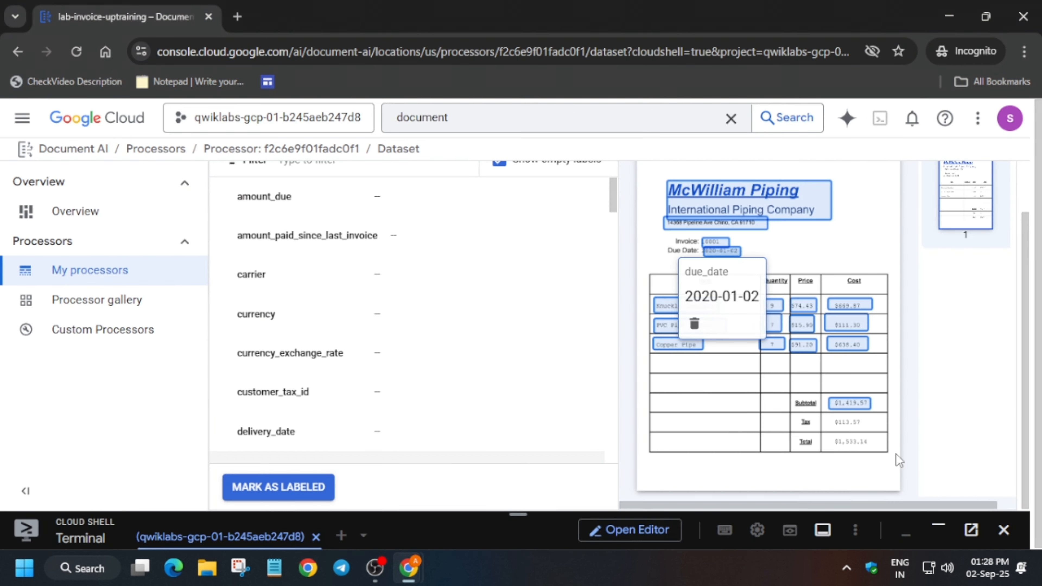
{"action": "left_click_drag", "start_coordinate": [829, 418], "coordinate": [874, 430]}
{"action": "key", "text": "ctrl+v"}
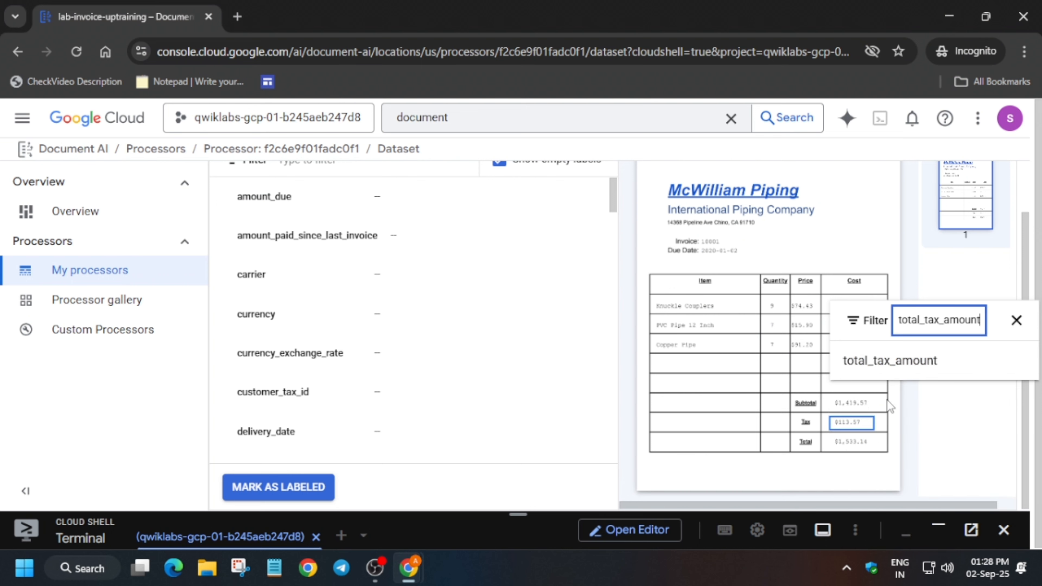
{"action": "left_click", "coordinate": [898, 361]}
Copy the label total_amount from step 14 of the lab instructions and assign it to the invoice's Total value $1,533.14
{"action": "key", "text": "alt+Tab"}
{"action": "scroll", "coordinate": [533, 326], "scroll_direction": "down", "scroll_amount": 10}
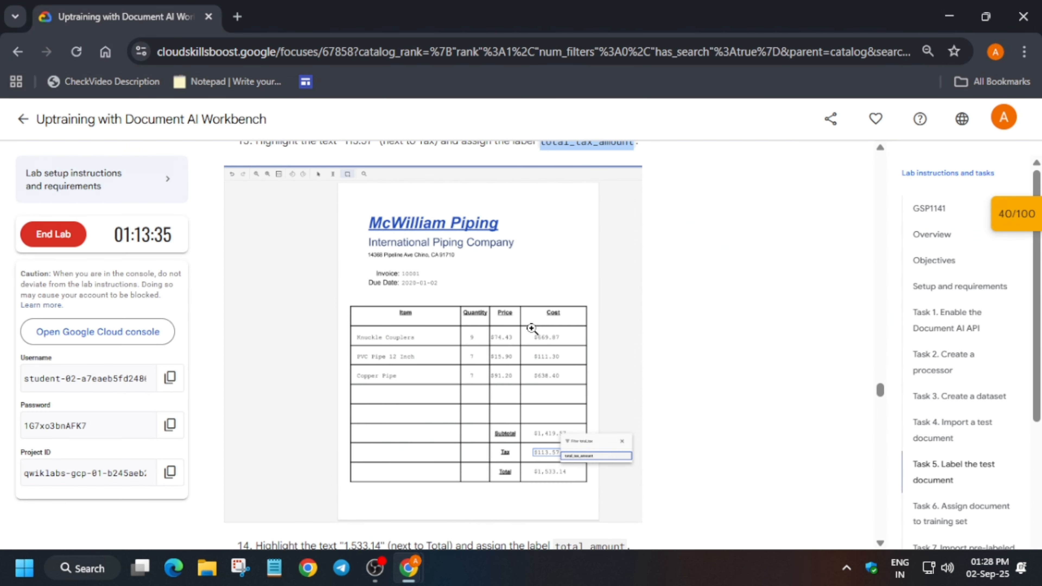
{"action": "left_click_drag", "start_coordinate": [557, 180], "coordinate": [627, 183]}
{"action": "key", "text": "alt+Tab"}
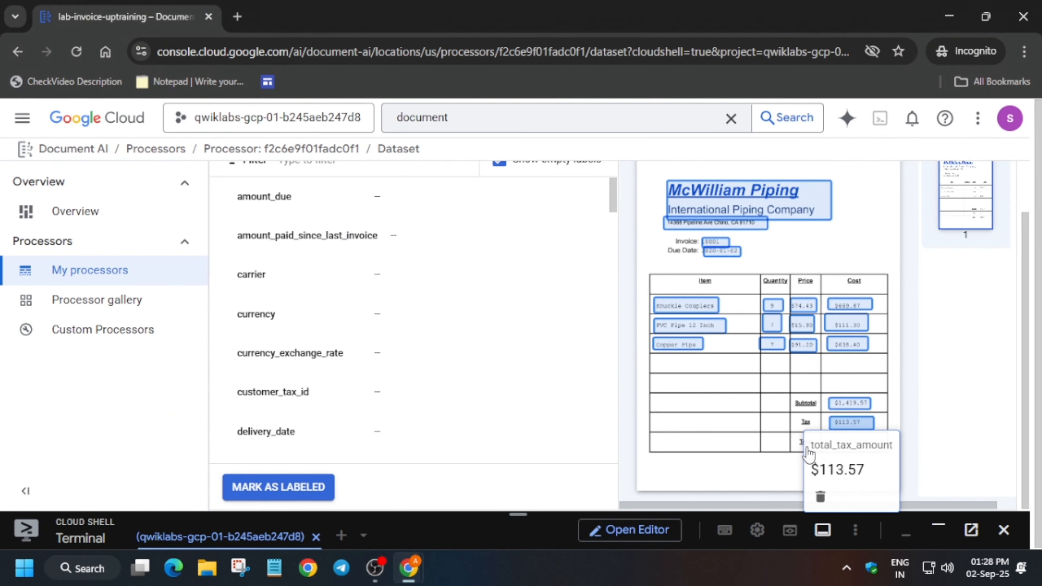
{"action": "left_click_drag", "start_coordinate": [829, 437], "coordinate": [876, 451]}
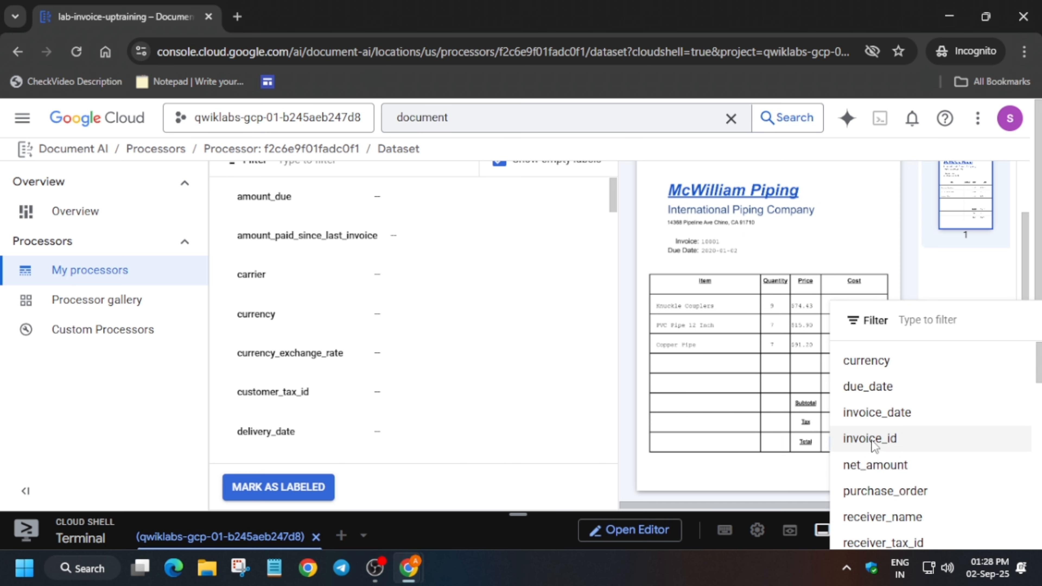
{"action": "type", "text": "total_amount"}
{"action": "left_click", "coordinate": [891, 359]}
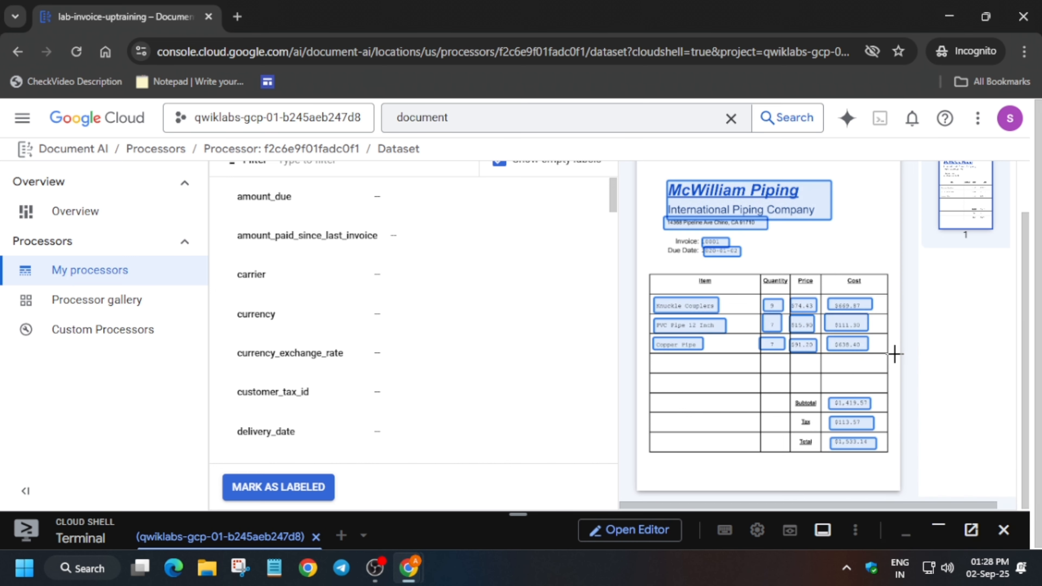
Copy the label currency from step 15 of the lab instructions and return to the invoice in Document AI
{"action": "key", "text": "alt+Tab"}
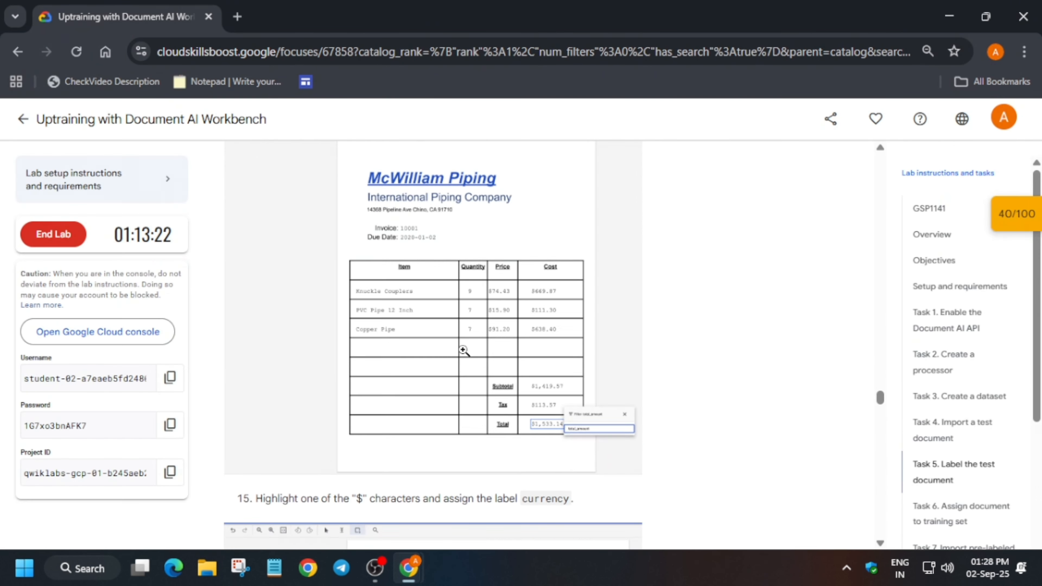
{"action": "scroll", "coordinate": [464, 350], "scroll_direction": "down", "scroll_amount": 3}
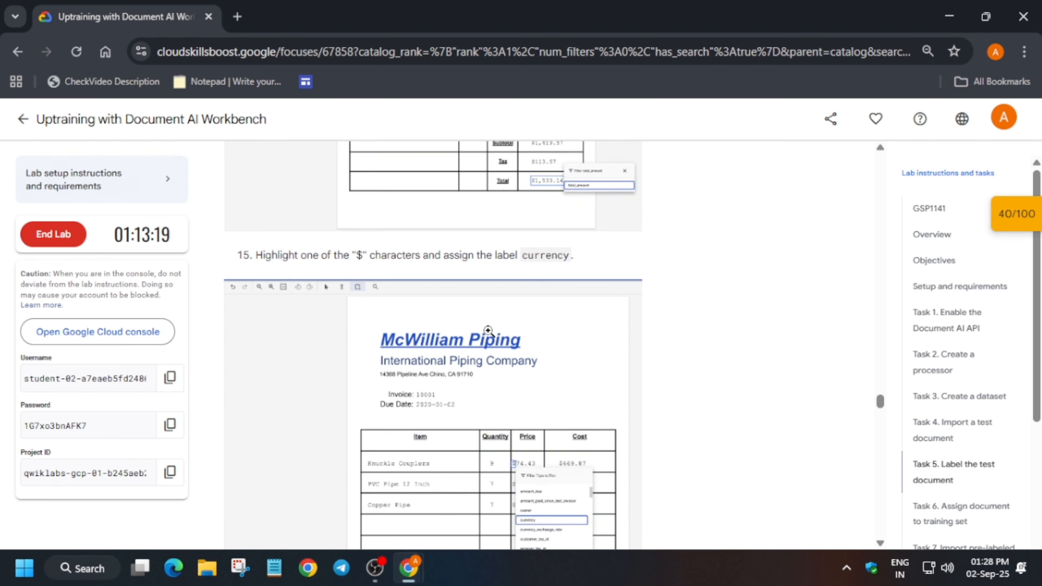
{"action": "scroll", "coordinate": [488, 331], "scroll_direction": "up", "scroll_amount": 1}
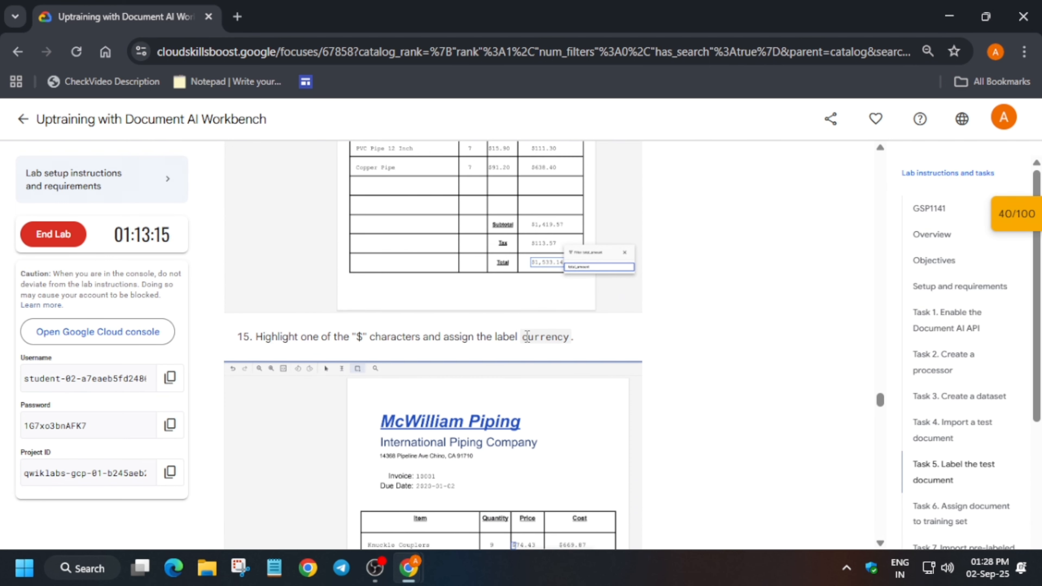
{"action": "left_click_drag", "start_coordinate": [525, 336], "coordinate": [570, 343]}
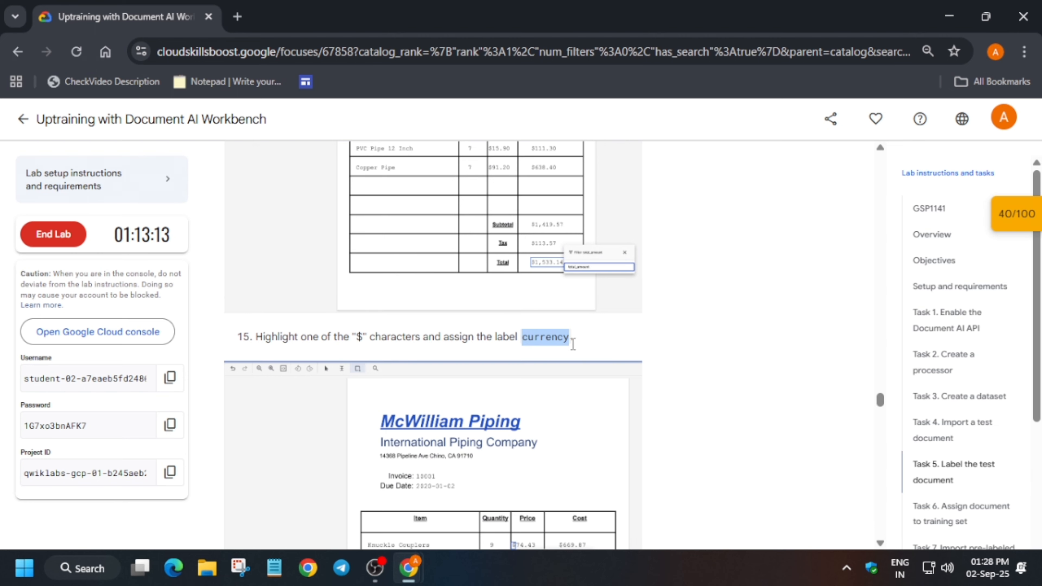
{"action": "key", "text": "alt+Tab"}
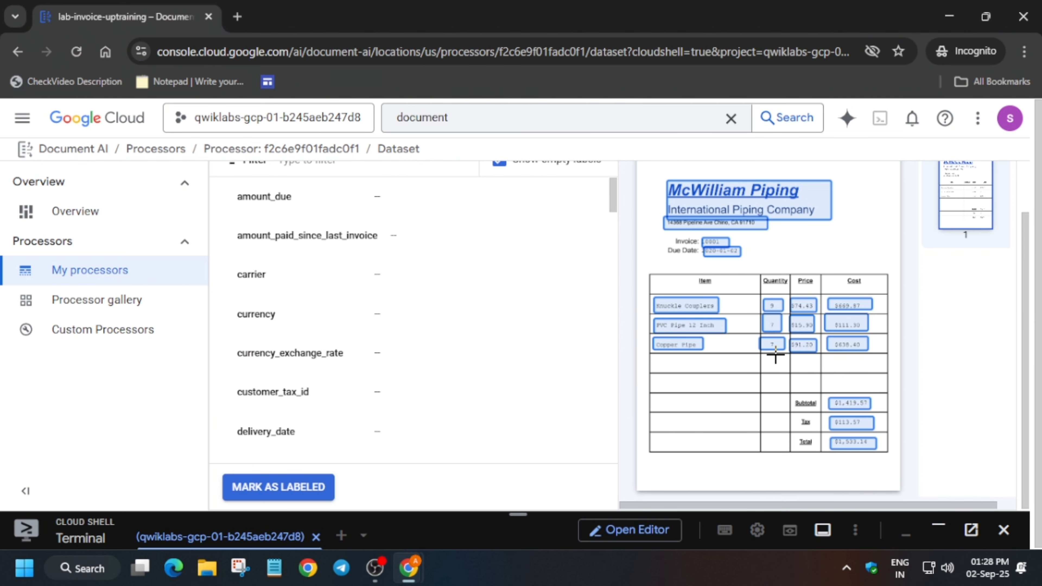
{"action": "mouse_move", "coordinate": [775, 352]}
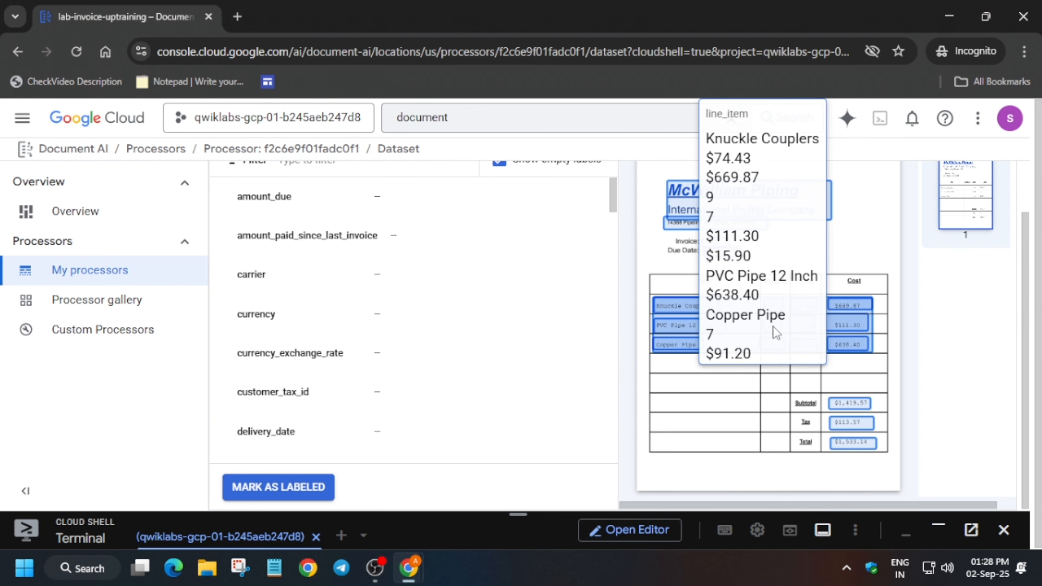
{"action": "scroll", "coordinate": [774, 328], "scroll_direction": "up", "scroll_amount": 5, "text": "ctrl"}
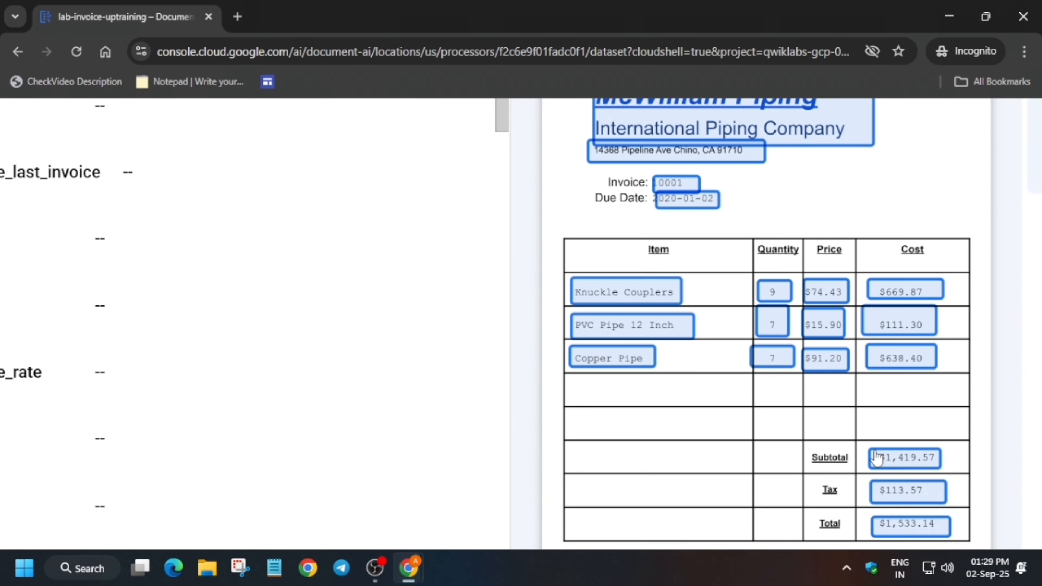
{"action": "mouse_move", "coordinate": [874, 459]}
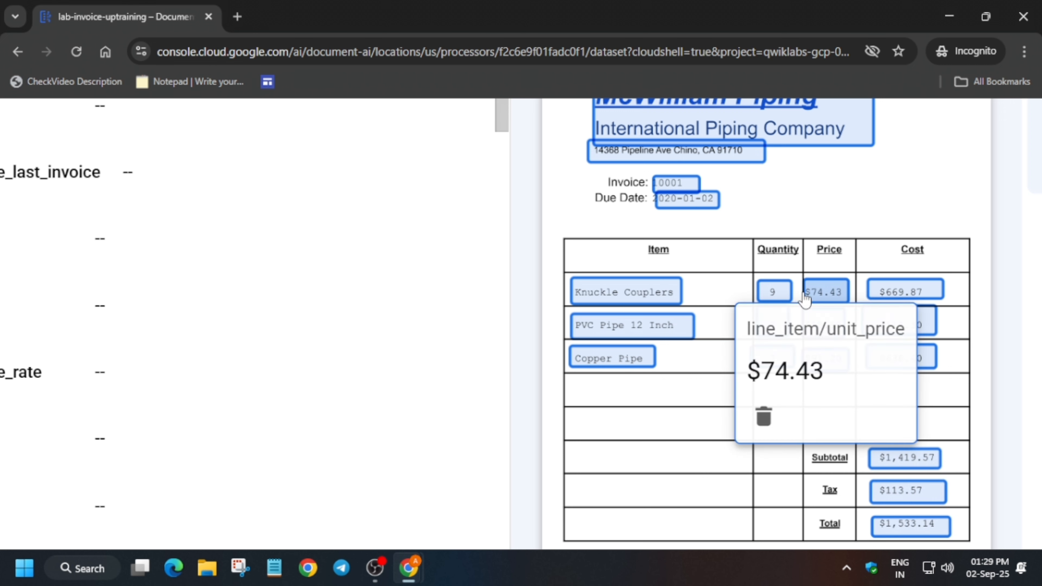
{"action": "mouse_move", "coordinate": [833, 288]}
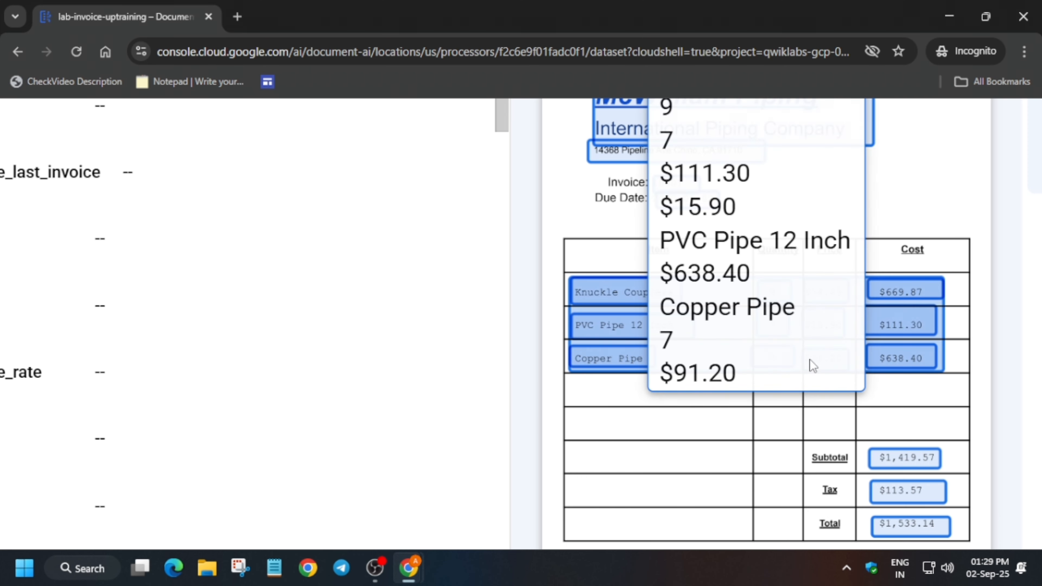
{"action": "left_click_drag", "start_coordinate": [809, 358], "coordinate": [868, 475]}
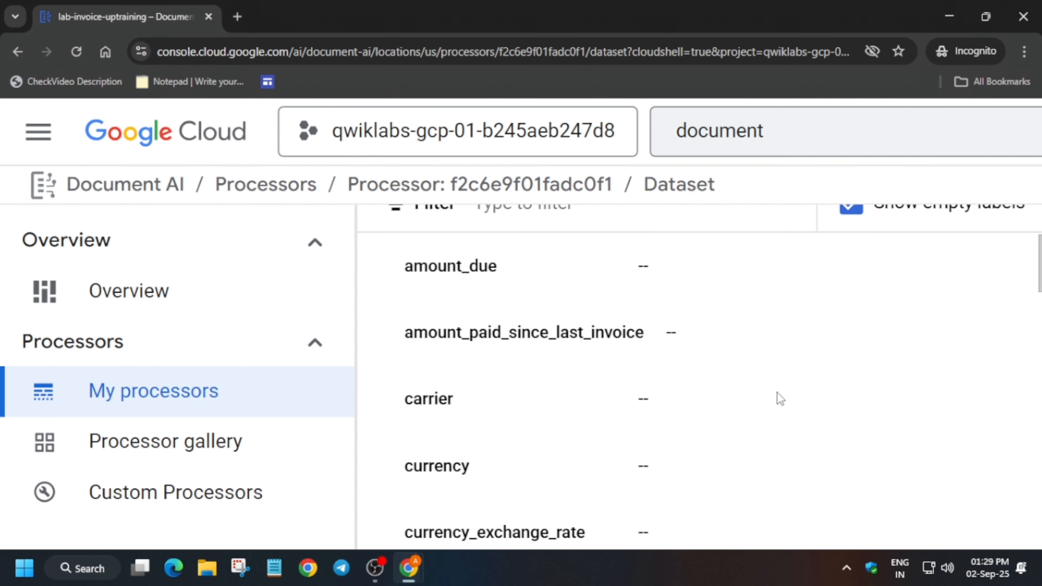
{"action": "scroll", "coordinate": [827, 390], "scroll_direction": "down", "scroll_amount": 5}
{"action": "scroll", "coordinate": [821, 389], "scroll_direction": "up", "scroll_amount": 5}
{"action": "scroll", "coordinate": [848, 354], "scroll_direction": "down", "scroll_amount": 5}
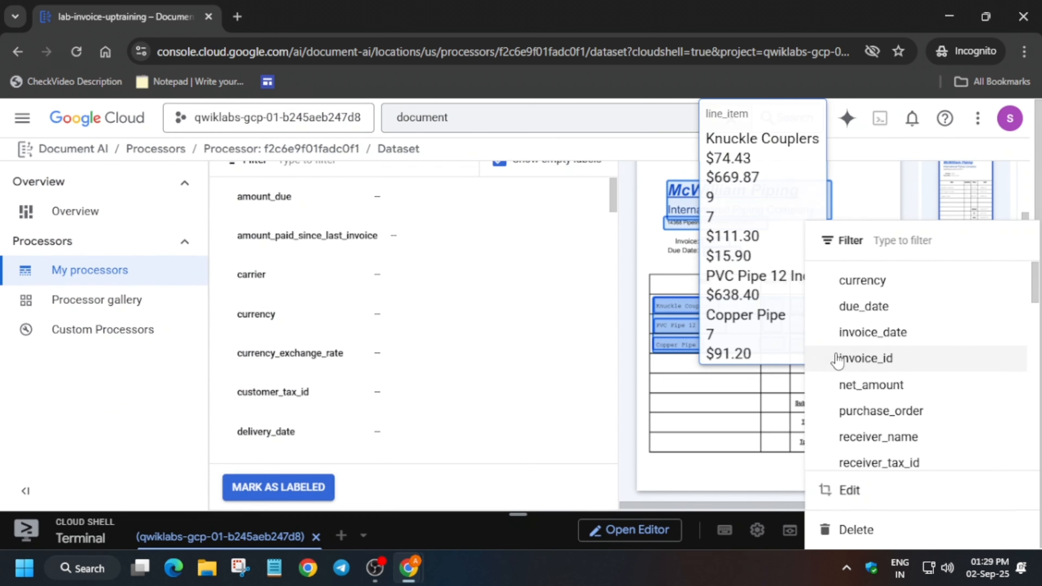
{"action": "left_click", "coordinate": [904, 210]}
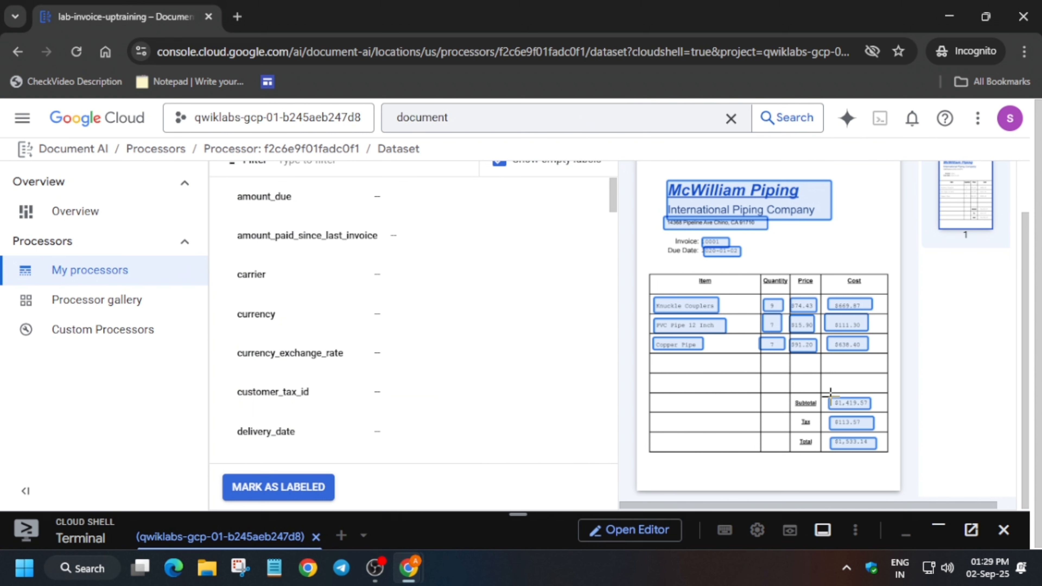
Label the "$" character of the Subtotal value as currency
{"action": "left_click_drag", "start_coordinate": [829, 396], "coordinate": [842, 409]}
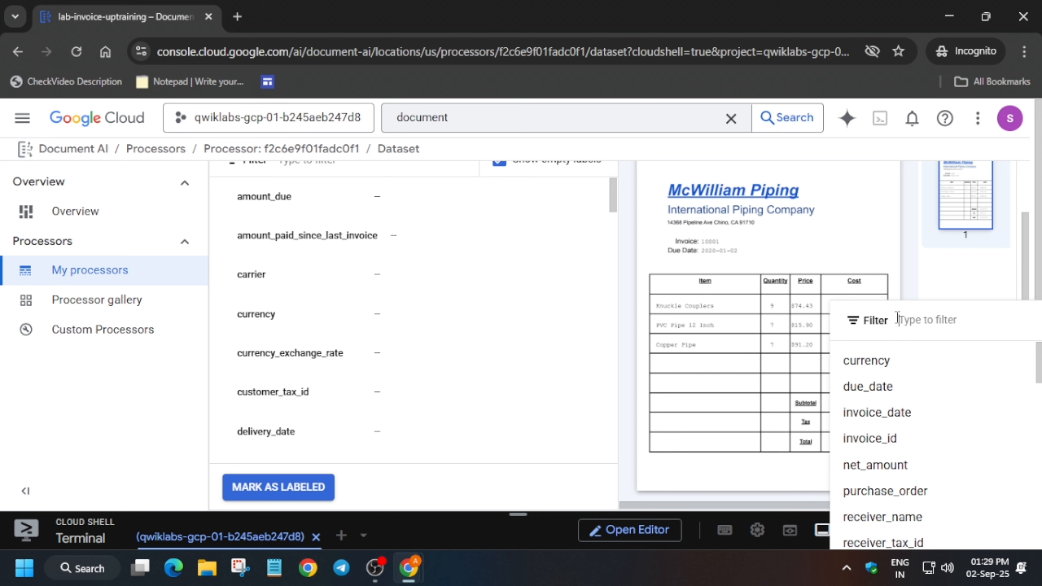
{"action": "type", "text": "currency"}
{"action": "left_click", "coordinate": [932, 361]}
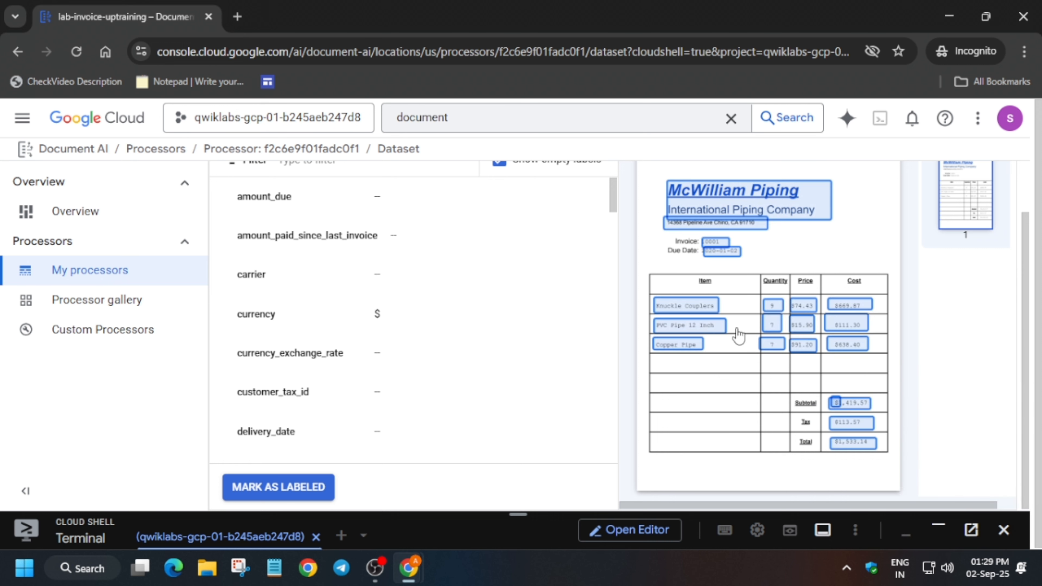
Review the assigned labels of fake_invoice_10001 and mark the document as labeled
{"action": "scroll", "coordinate": [477, 314], "scroll_direction": "up", "scroll_amount": 2}
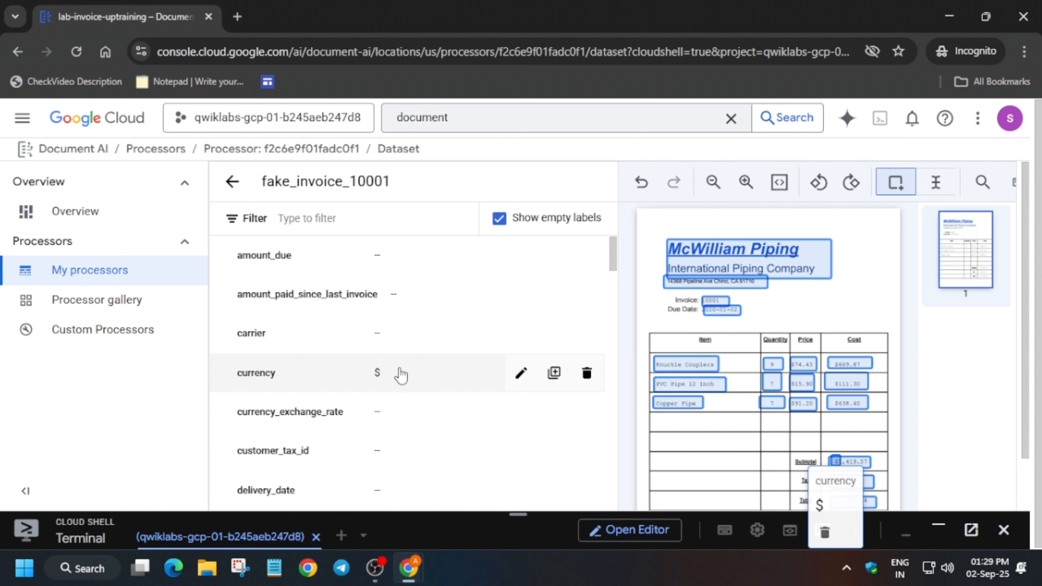
{"action": "scroll", "coordinate": [425, 435], "scroll_direction": "down", "scroll_amount": 10}
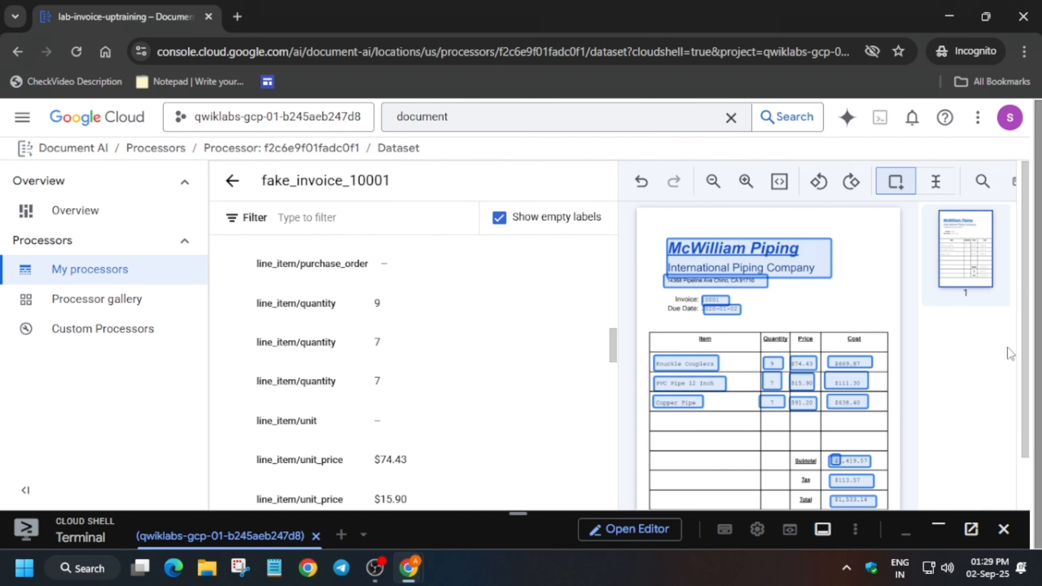
{"action": "left_click_drag", "start_coordinate": [613, 350], "coordinate": [616, 551]}
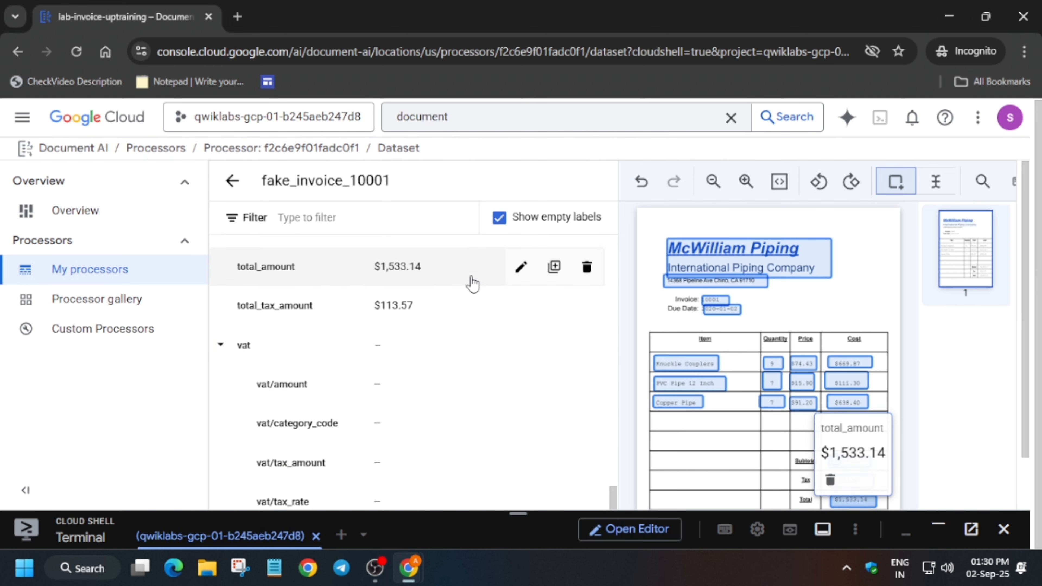
{"action": "key", "text": "ctrl+minus"}
{"action": "key", "text": "ctrl+minus"}
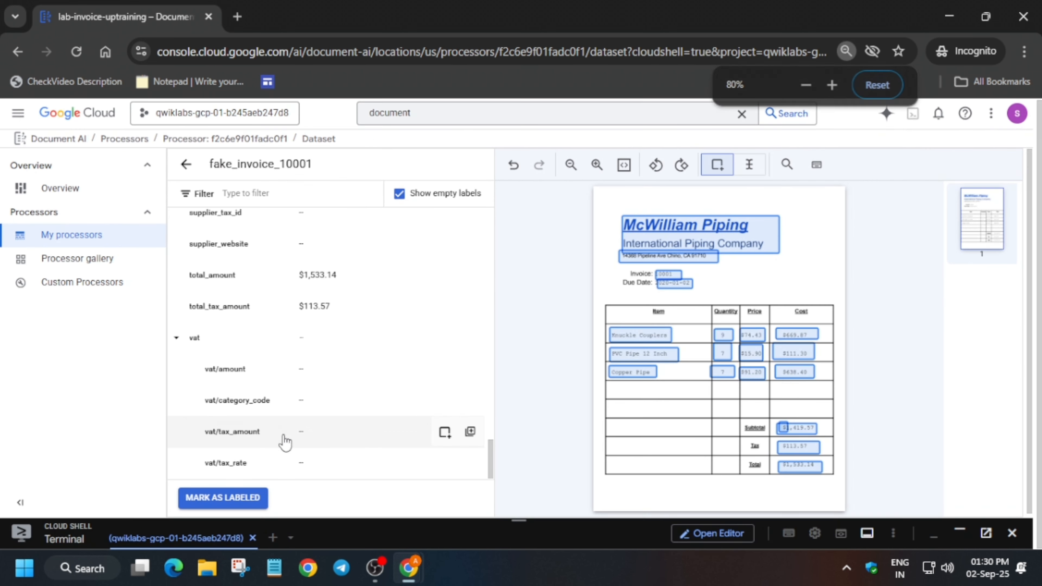
{"action": "left_click", "coordinate": [216, 498]}
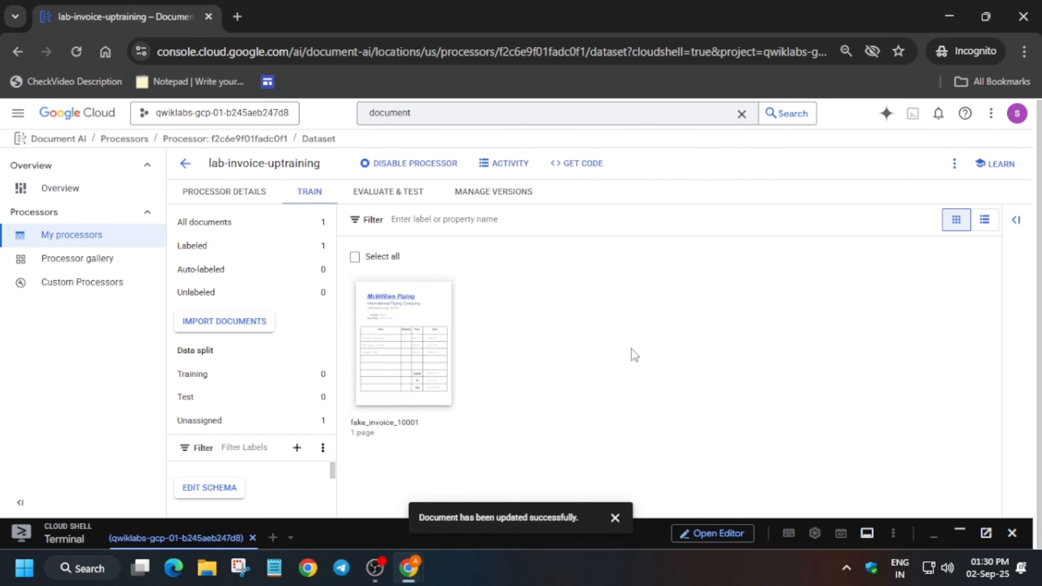
Switch to the lab instructions and run the progress check for the Create Labels objective of Task 5
{"action": "key", "text": "alt+Tab"}
{"action": "scroll", "coordinate": [458, 365], "scroll_direction": "down", "scroll_amount": 20}
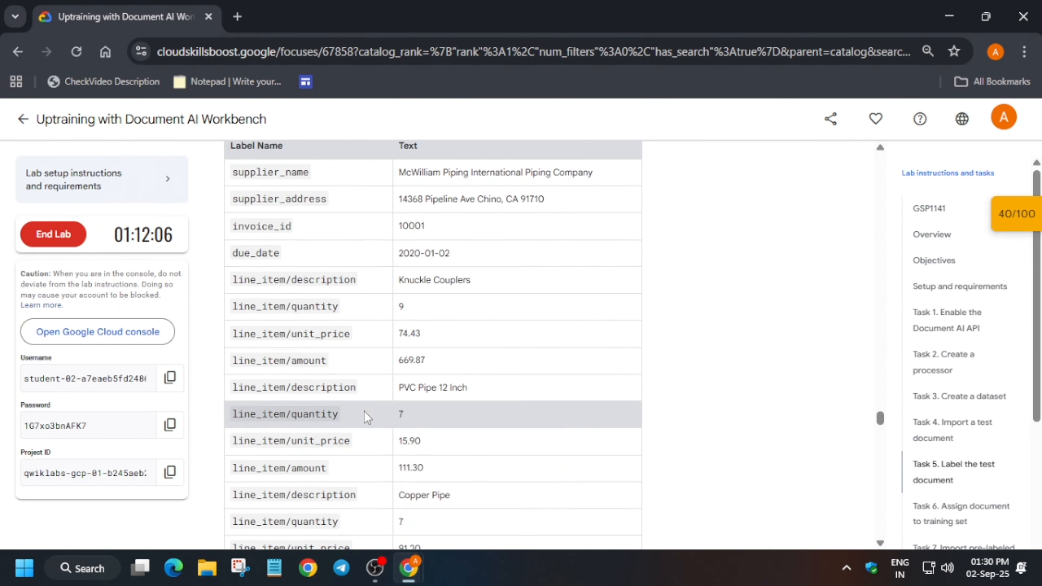
{"action": "scroll", "coordinate": [367, 418], "scroll_direction": "up", "scroll_amount": 2}
{"action": "left_click", "coordinate": [369, 464]}
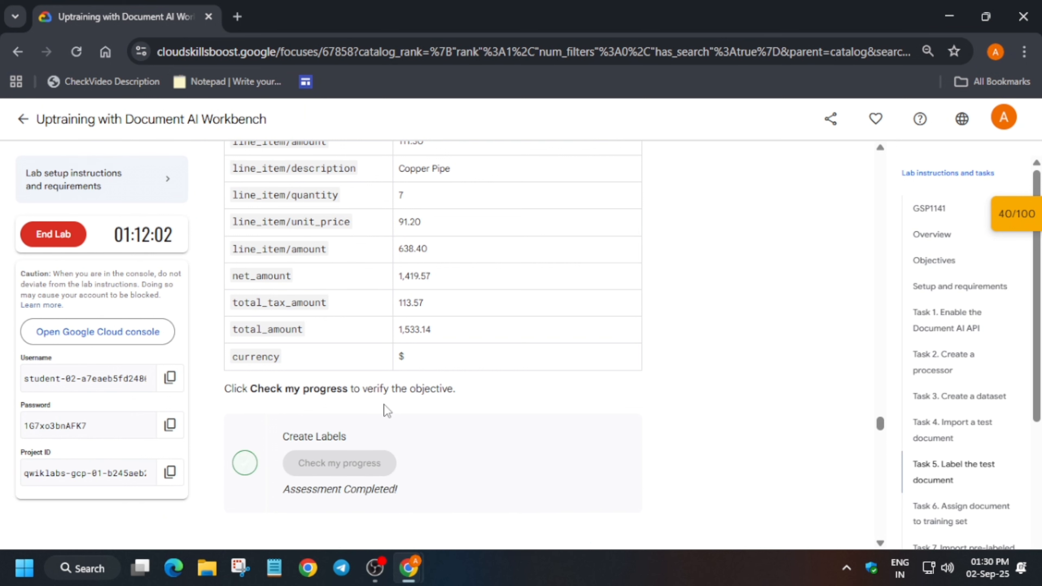
Read the Task 6 instructions, then select fake_invoice_10001 in the processor's dataset and assign it to the Training set
{"action": "scroll", "coordinate": [386, 404], "scroll_direction": "down", "scroll_amount": 6}
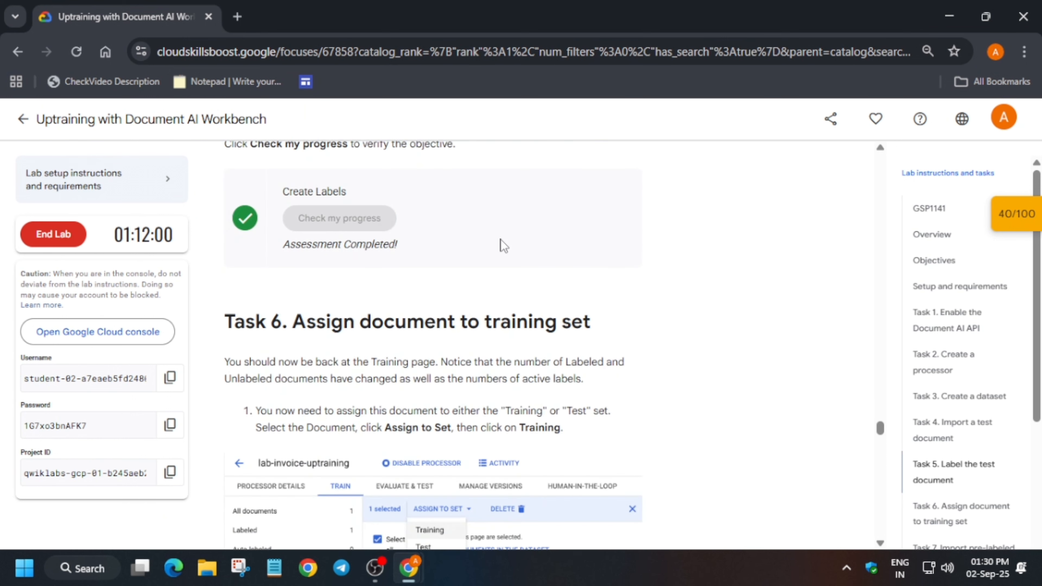
{"action": "scroll", "coordinate": [501, 240], "scroll_direction": "down", "scroll_amount": 6}
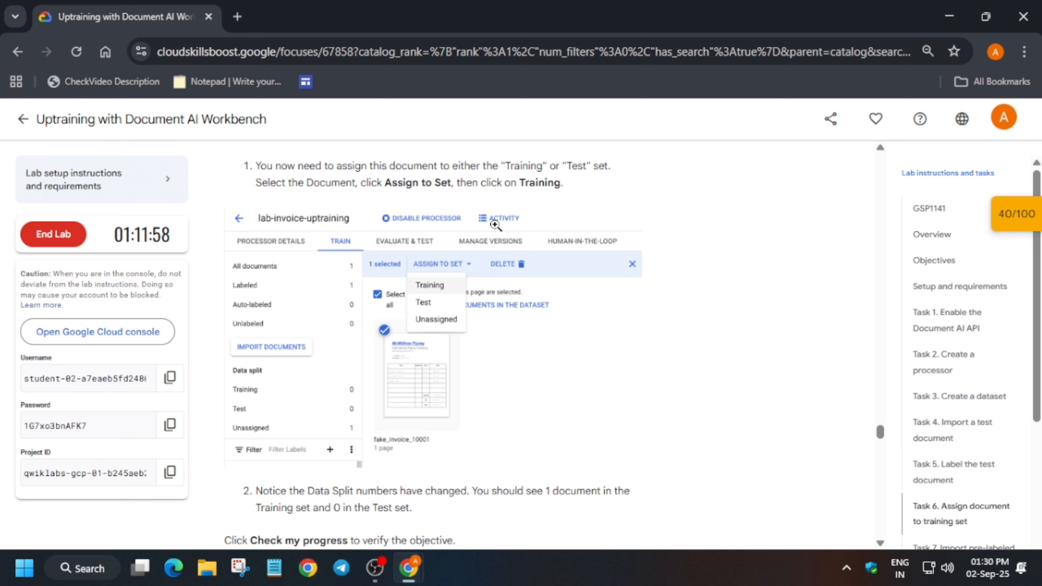
{"action": "key", "text": "alt+Tab"}
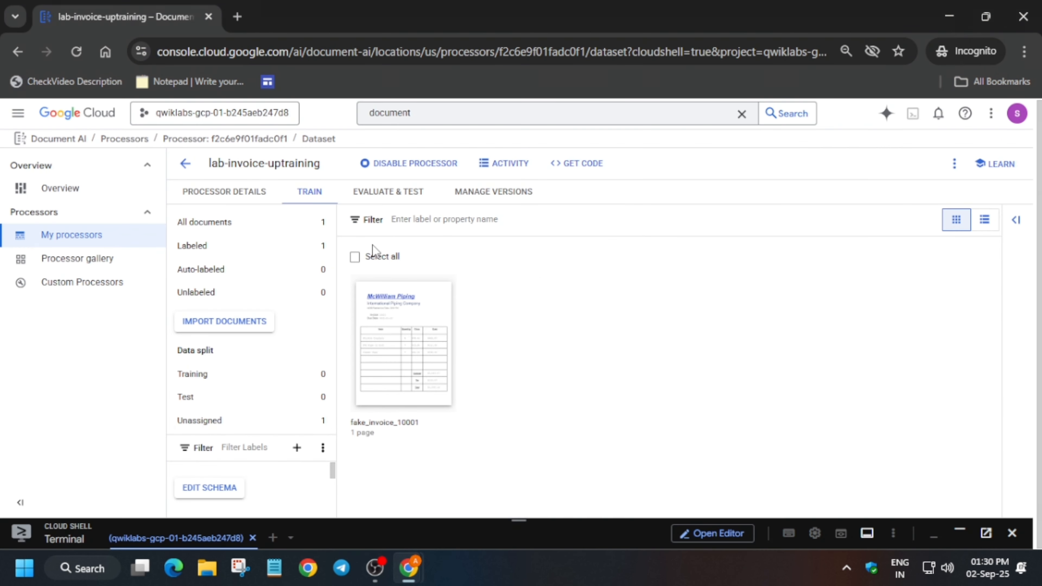
{"action": "left_click", "coordinate": [355, 257]}
{"action": "left_click", "coordinate": [433, 224]}
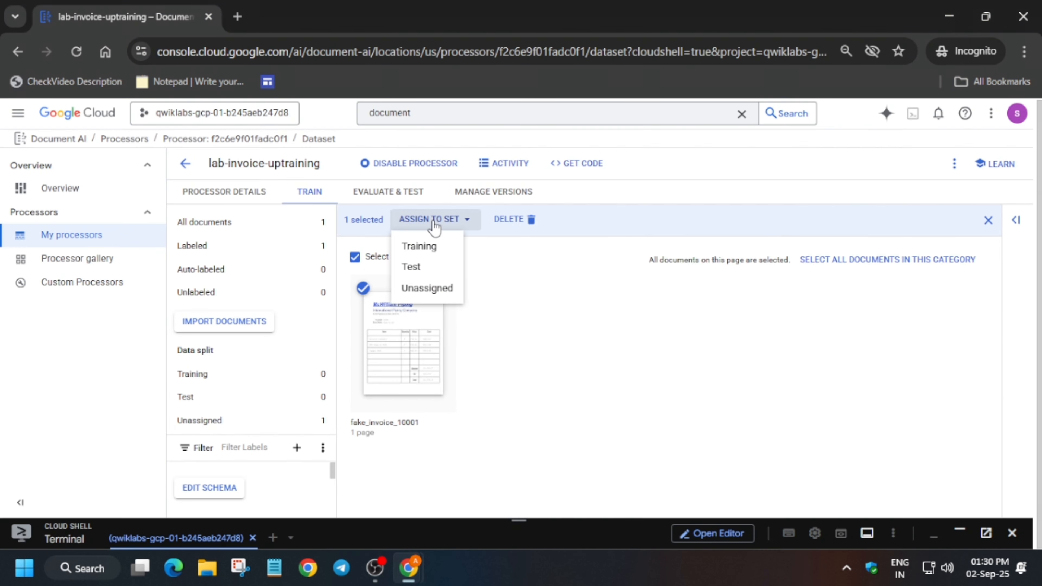
{"action": "key", "text": "alt+Tab"}
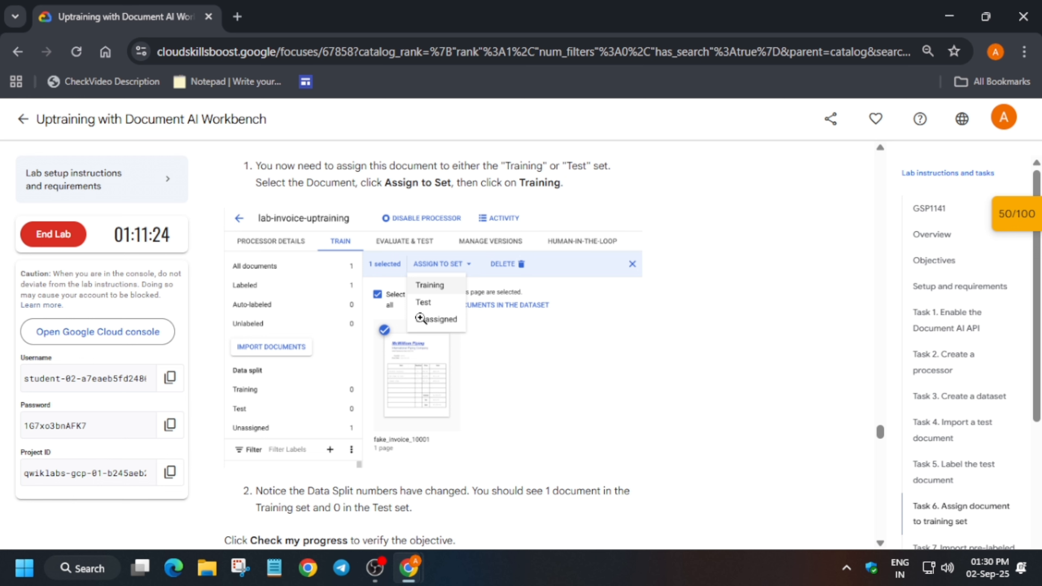
{"action": "key", "text": "alt+Tab"}
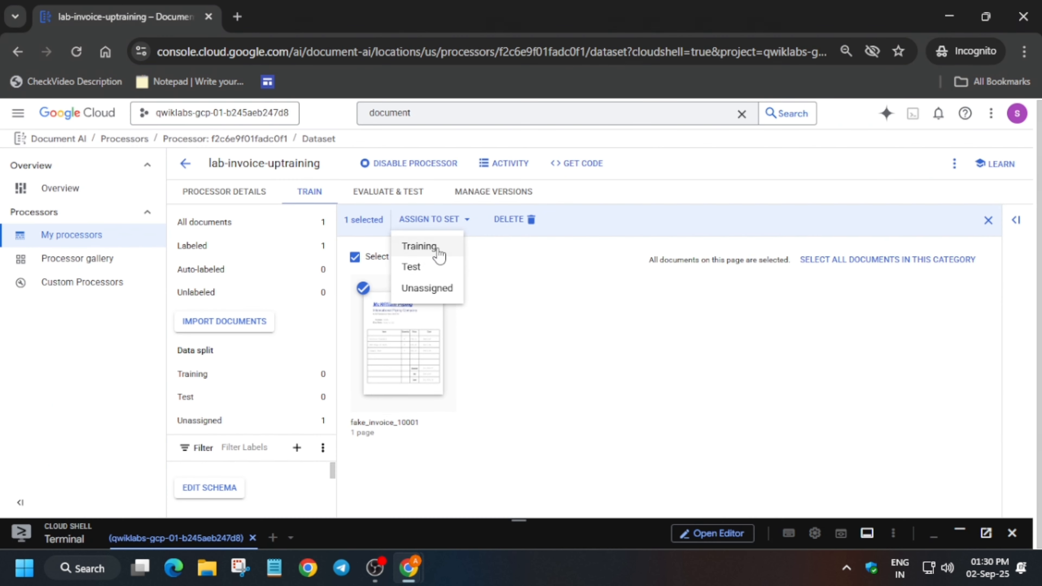
{"action": "left_click", "coordinate": [419, 246]}
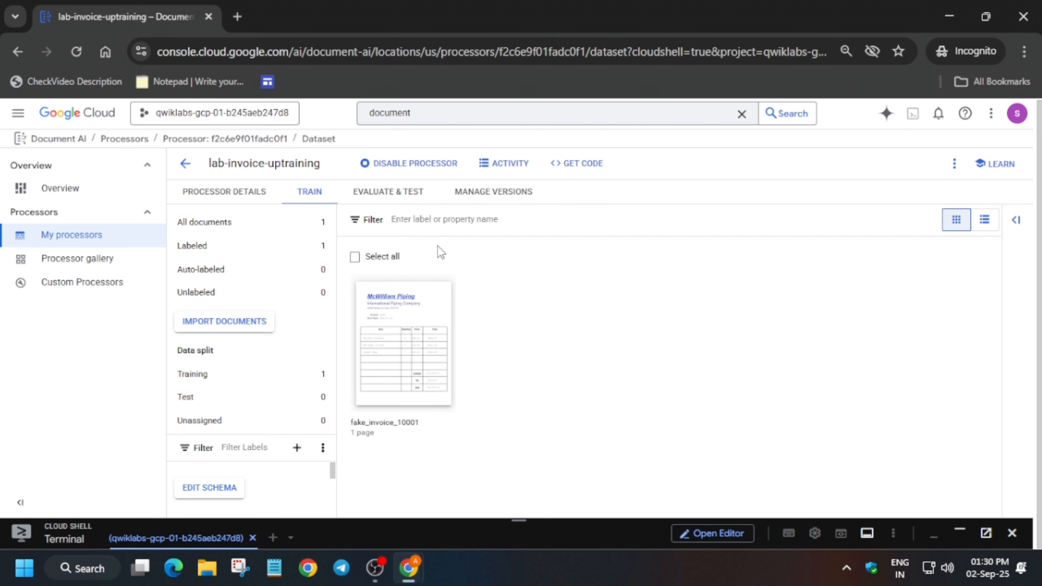
Return to the lab instructions and run the progress check for the Assign Document to Training Set objective
{"action": "key", "text": "alt+Tab"}
{"action": "scroll", "coordinate": [400, 365], "scroll_direction": "down", "scroll_amount": 5}
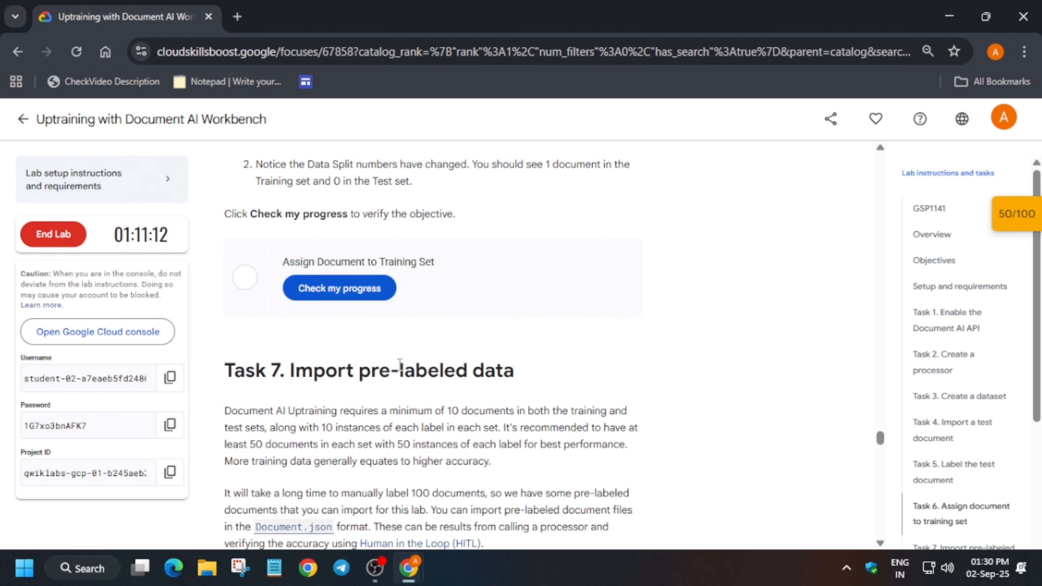
{"action": "left_click", "coordinate": [375, 286]}
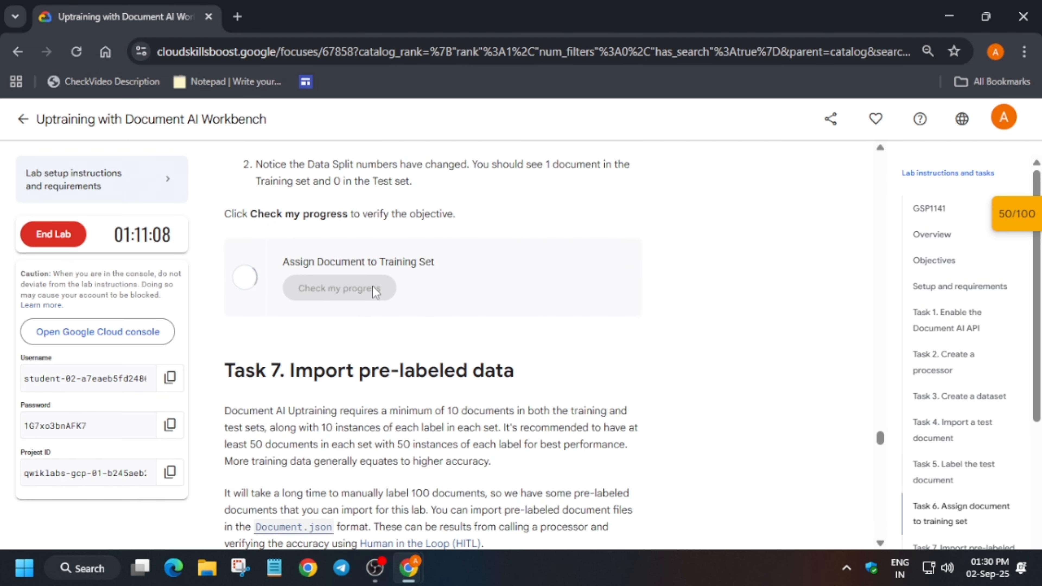
{"action": "scroll", "coordinate": [372, 287], "scroll_direction": "up", "scroll_amount": 3}
{"action": "scroll", "coordinate": [257, 302], "scroll_direction": "down", "scroll_amount": 6}
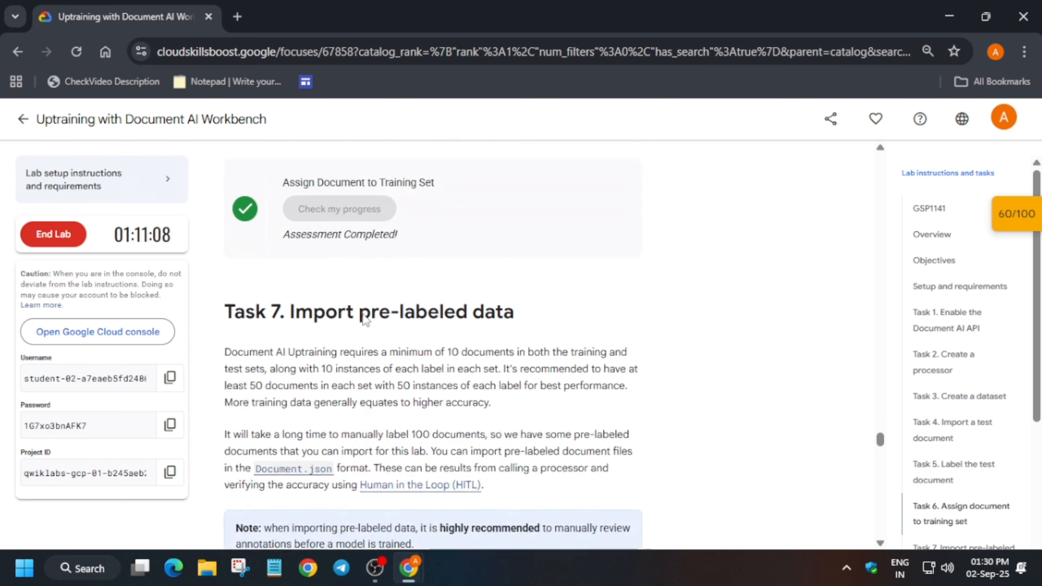
Open the document import for the processor's dataset and copy the Task 7 path cloud-samples-data/documentai/Custom/Invoices/JSON from the lab into its source path
{"action": "scroll", "coordinate": [444, 320], "scroll_direction": "down", "scroll_amount": 7}
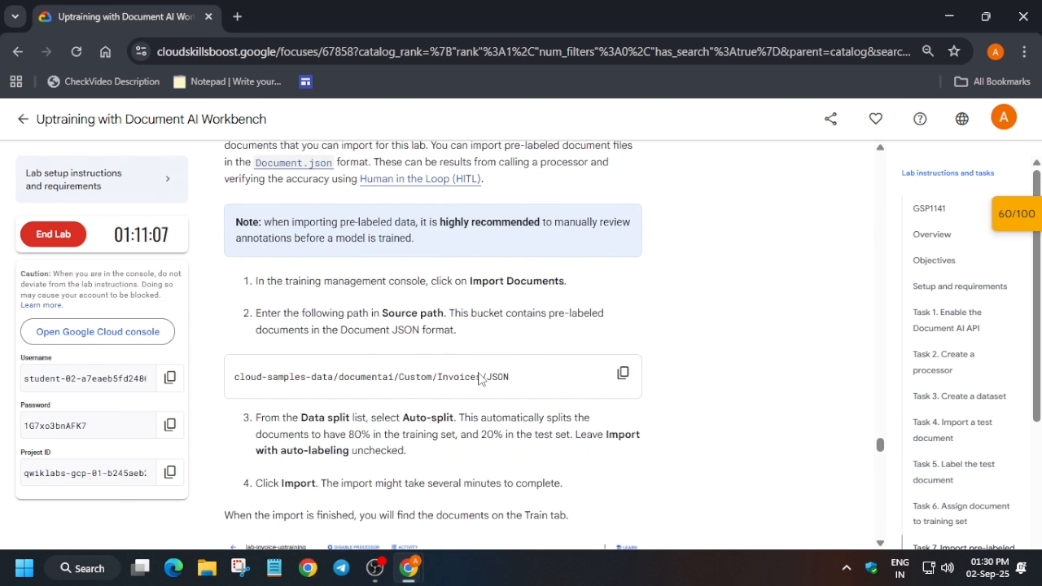
{"action": "key", "text": "alt+Tab"}
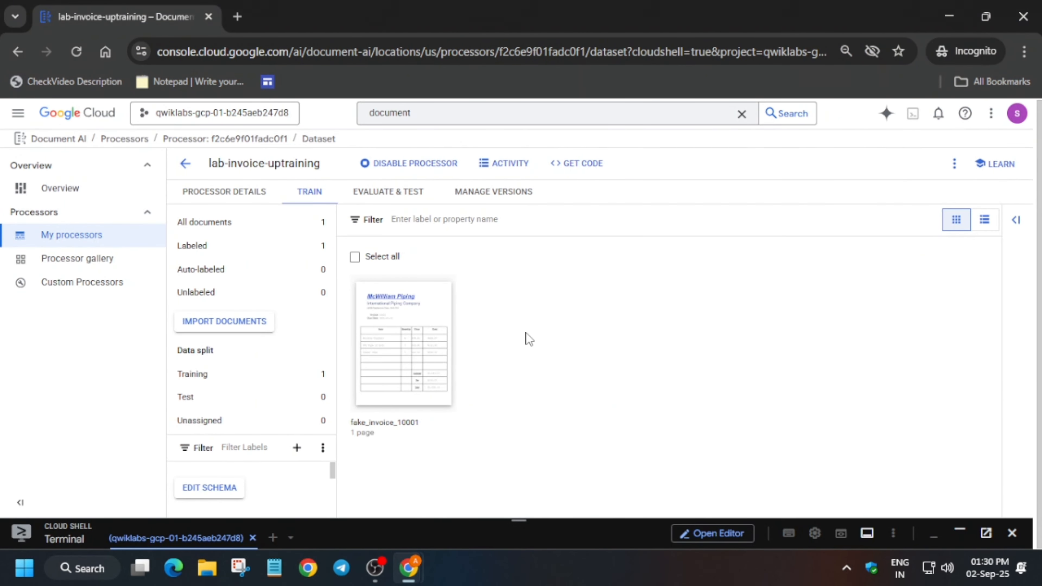
{"action": "left_click", "coordinate": [267, 321]}
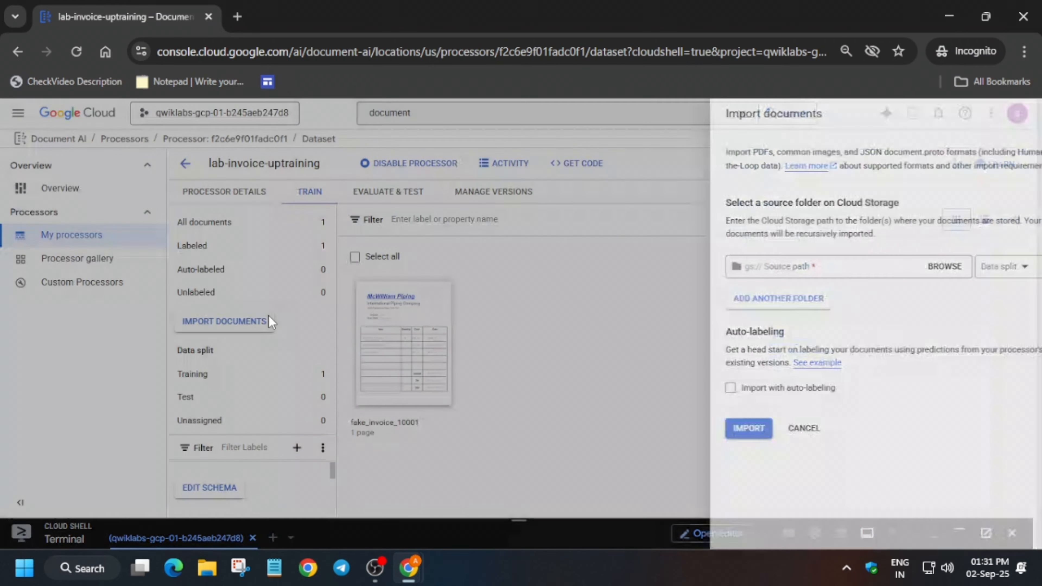
{"action": "key", "text": "alt+Tab"}
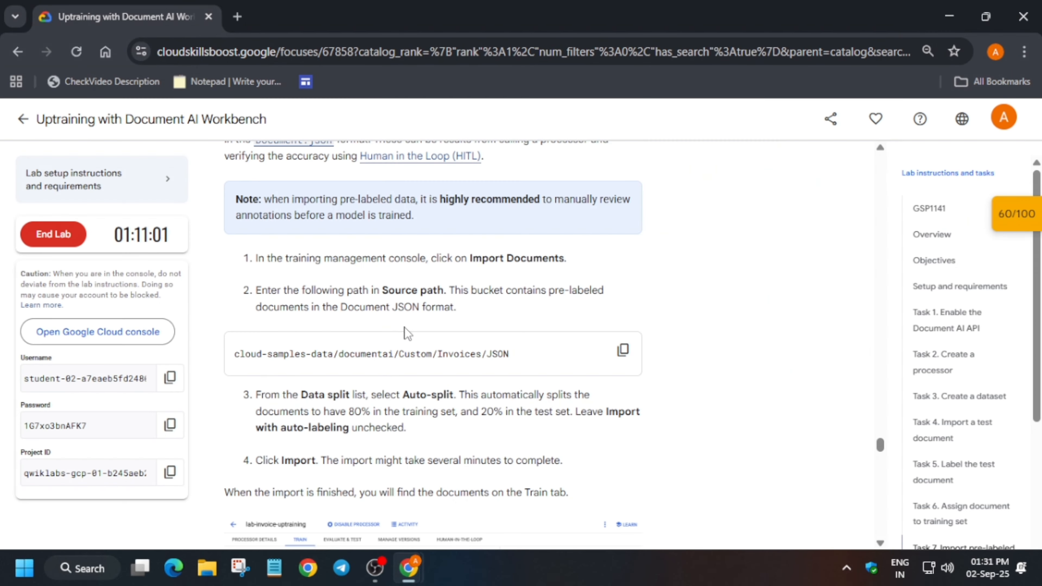
{"action": "left_click", "coordinate": [623, 350]}
{"action": "key", "text": "alt+Tab"}
{"action": "key", "text": "ctrl+v"}
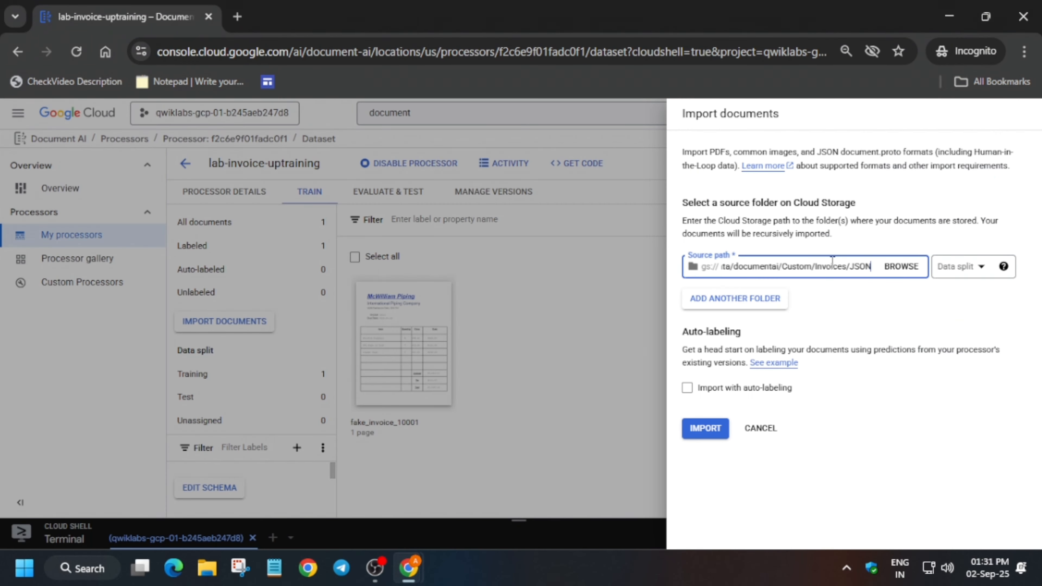
Check the data split instruction in the lab, then set the import's data split to Auto-split
{"action": "key", "text": "alt+Tab"}
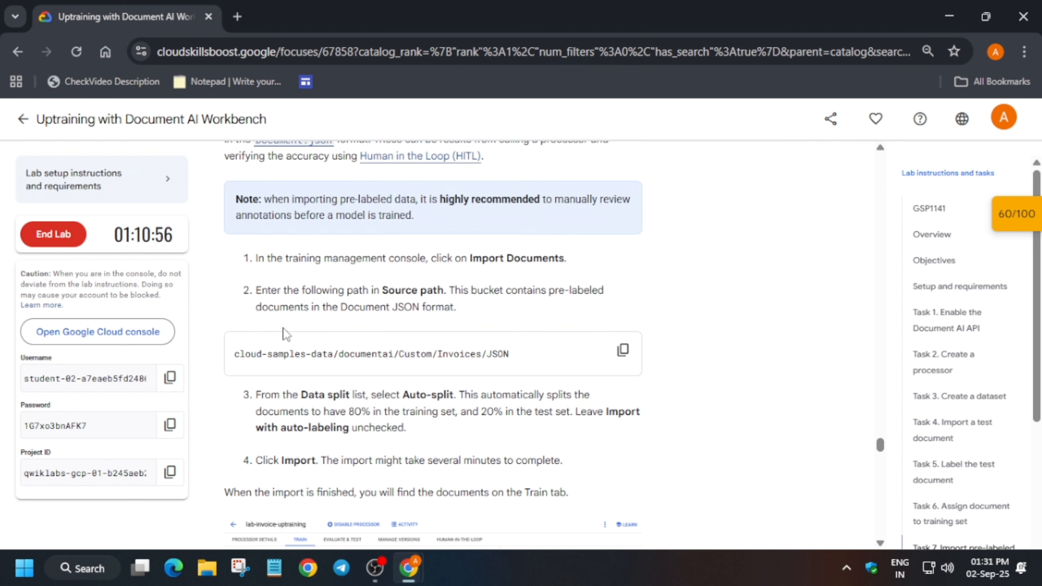
{"action": "left_click_drag", "start_coordinate": [302, 395], "coordinate": [455, 396]}
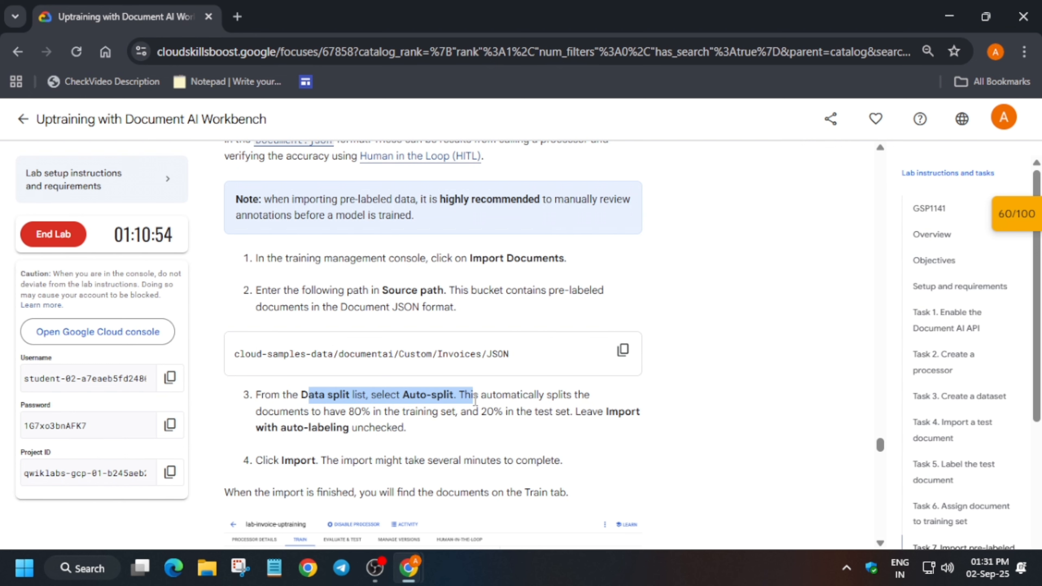
{"action": "key", "text": "alt+Tab"}
{"action": "left_click", "coordinate": [946, 271]}
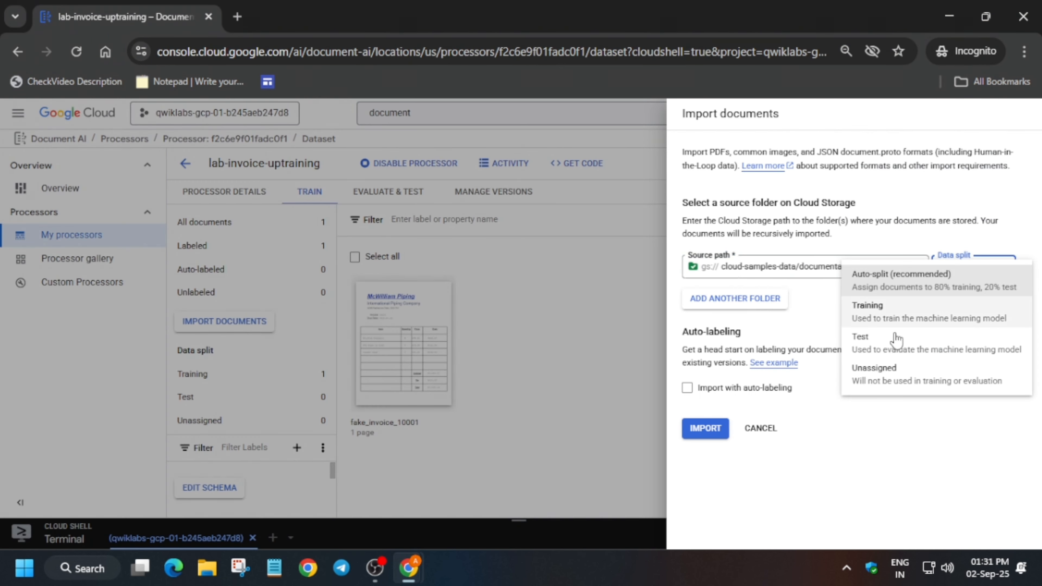
{"action": "left_click", "coordinate": [927, 279]}
Check the auto-labeling instruction in the lab, then start importing the pre-labeled documents with auto-labeling unchecked
{"action": "key", "text": "alt+Tab"}
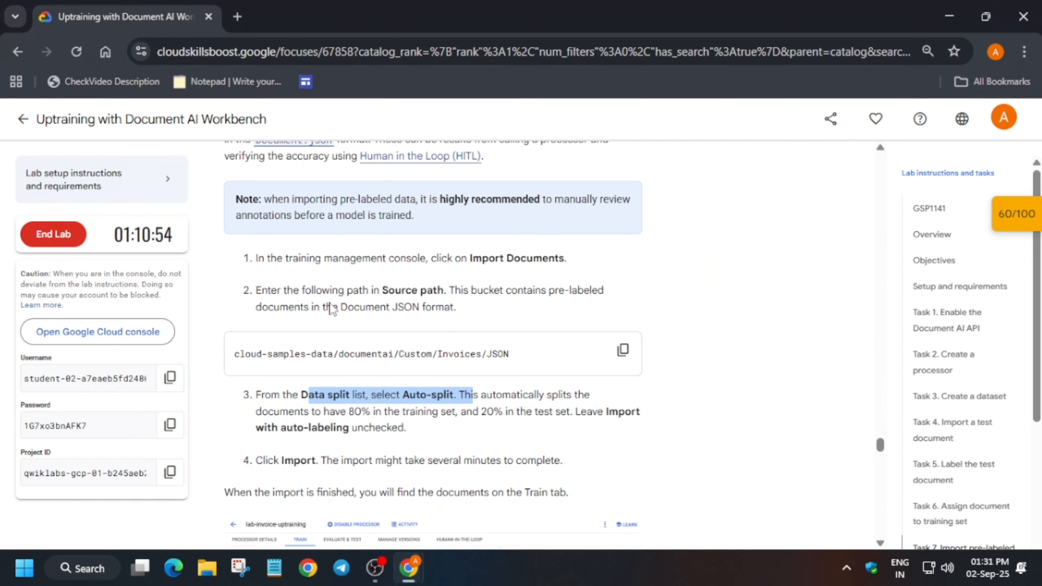
{"action": "scroll", "coordinate": [343, 310], "scroll_direction": "down", "scroll_amount": 2}
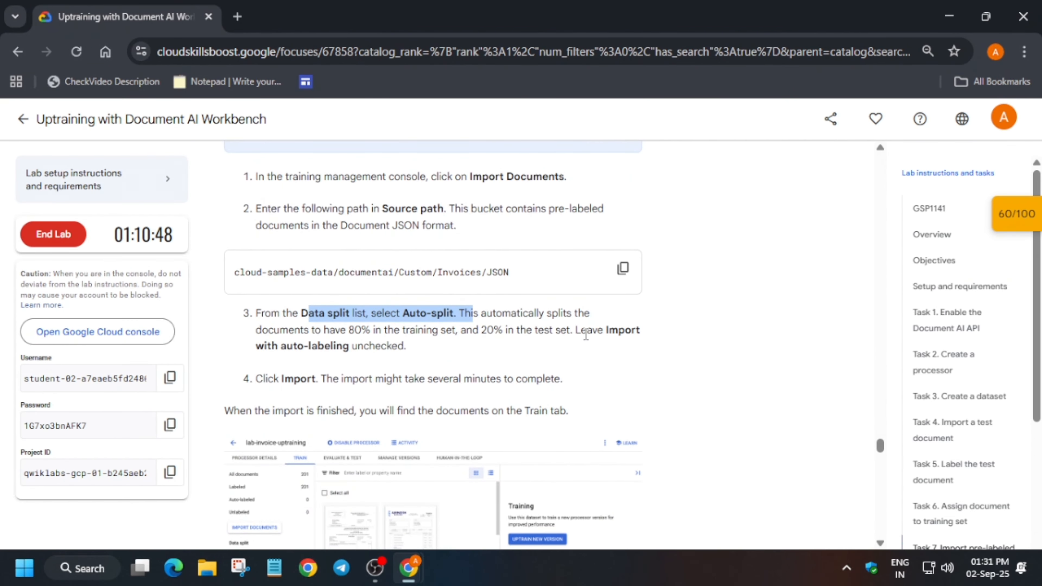
{"action": "left_click", "coordinate": [336, 346]}
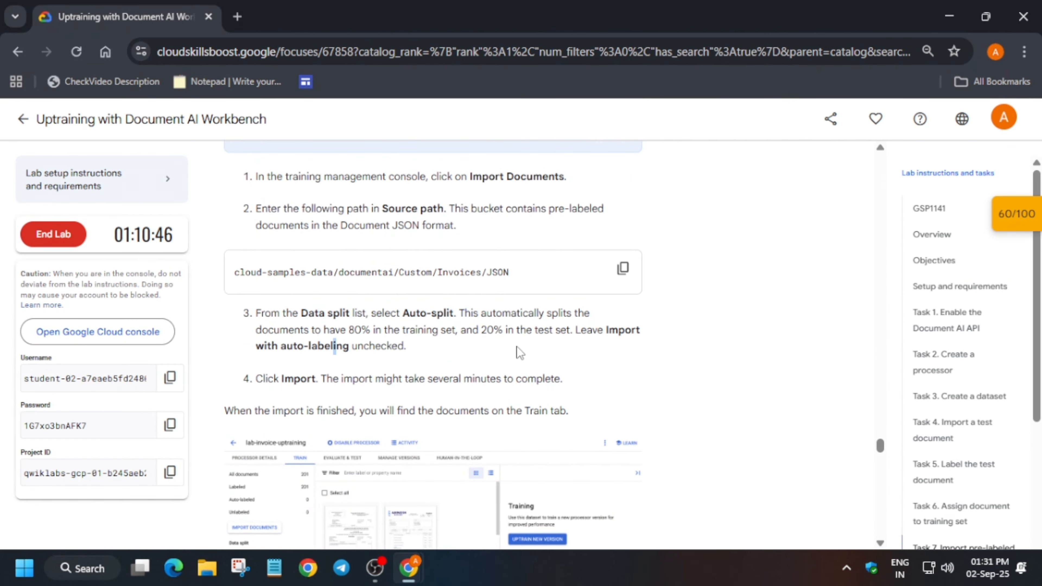
{"action": "key", "text": "alt+Tab"}
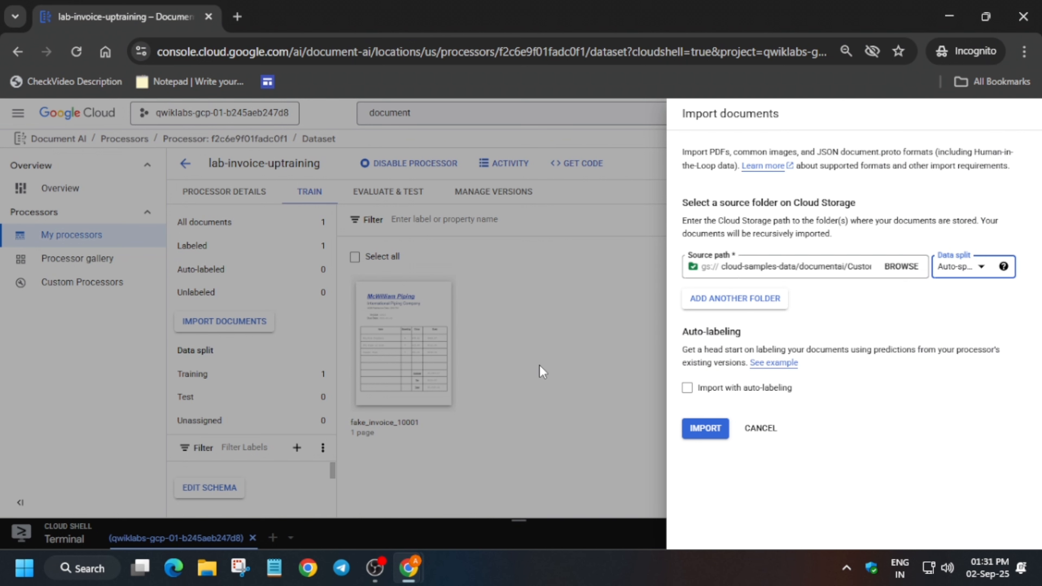
{"action": "left_click", "coordinate": [714, 430]}
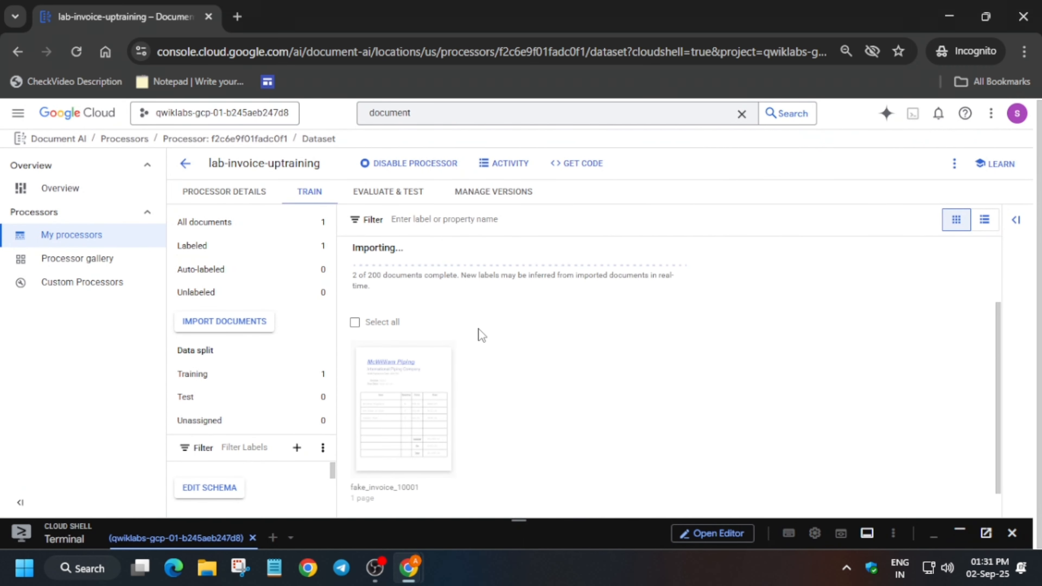
Read the start of Task 8 in the lab, then open the processor's schema for editing and disable all labels
{"action": "key", "text": "alt+Tab"}
{"action": "scroll", "coordinate": [325, 407], "scroll_direction": "down", "scroll_amount": 15}
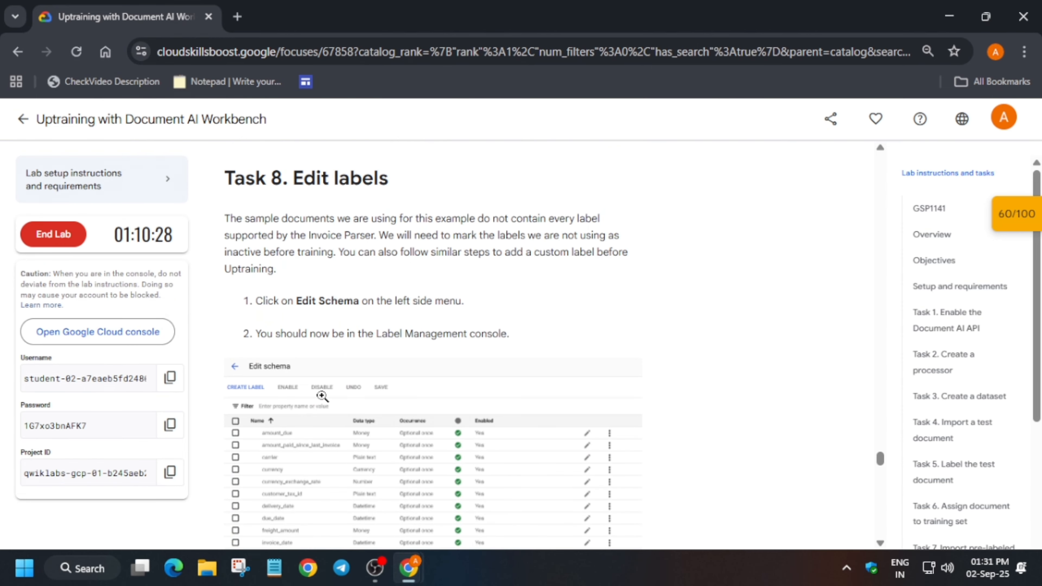
{"action": "key", "text": "alt+Tab"}
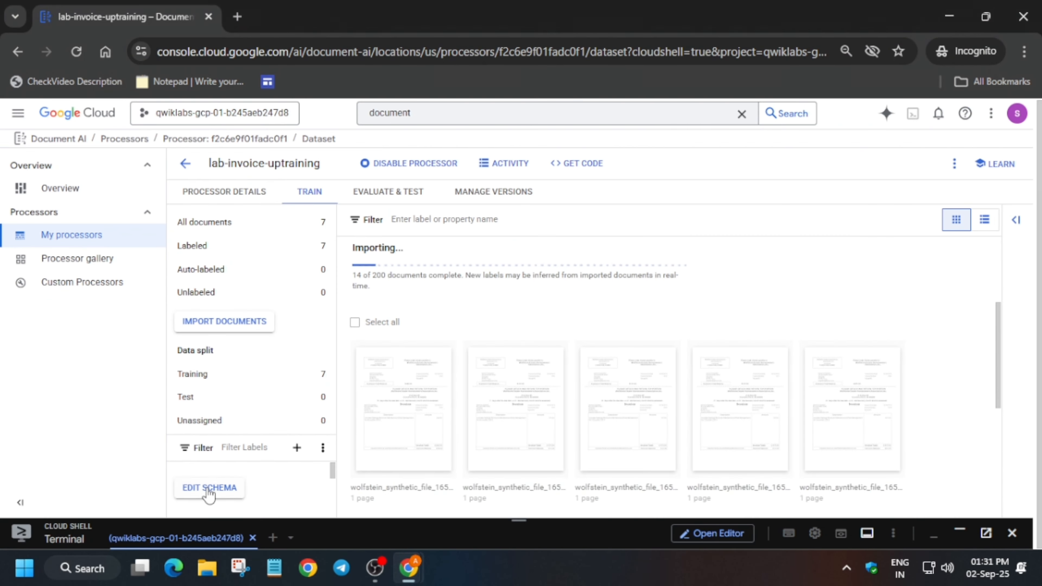
{"action": "left_click", "coordinate": [209, 488]}
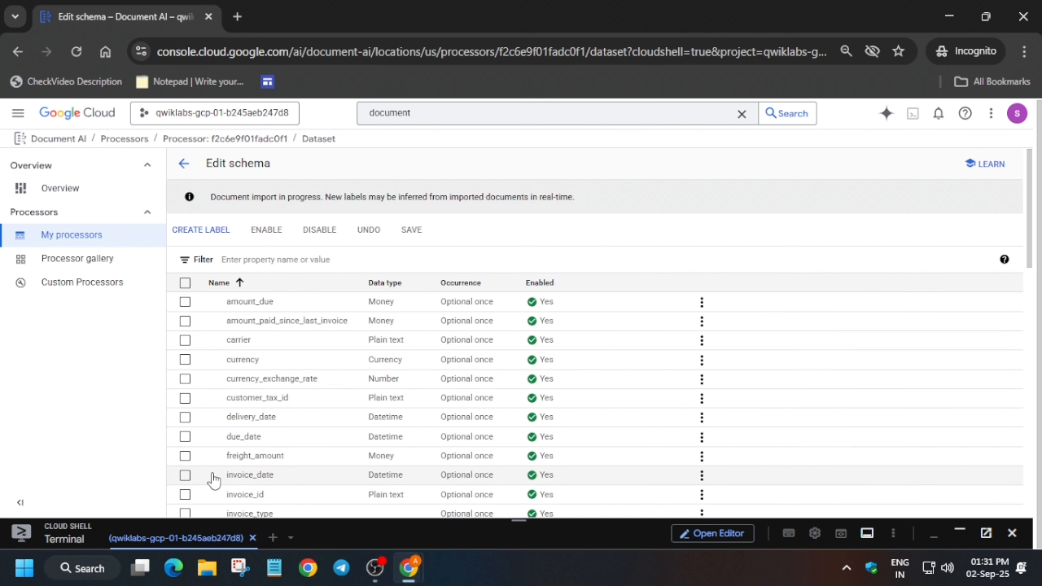
{"action": "left_click", "coordinate": [185, 283]}
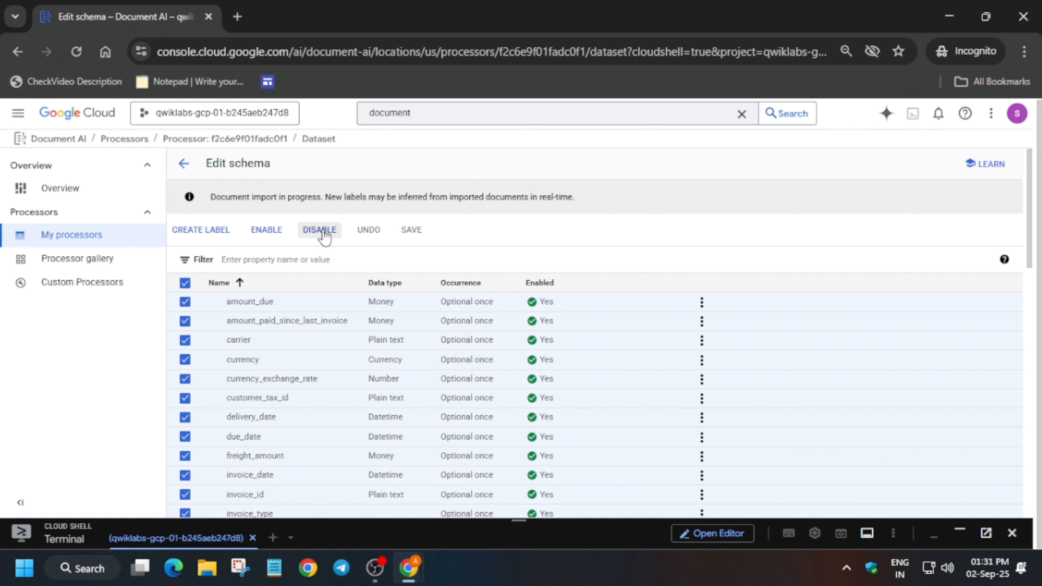
{"action": "left_click", "coordinate": [323, 231]}
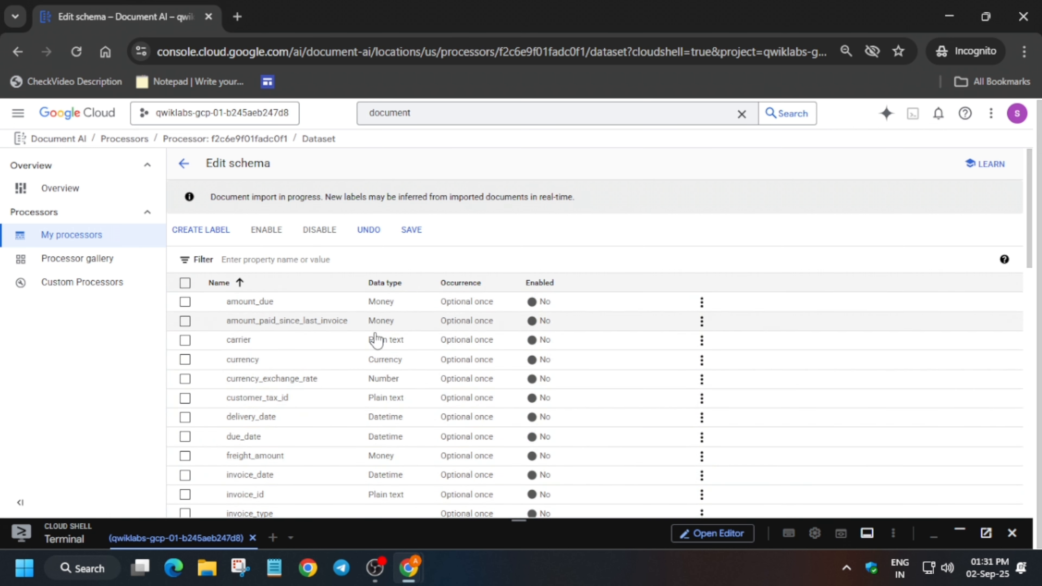
Copy invoice_date from the lab's list of labels to enable, find it in the schema and select that label
{"action": "key", "text": "alt+Tab"}
{"action": "scroll", "coordinate": [410, 354], "scroll_direction": "down", "scroll_amount": 12}
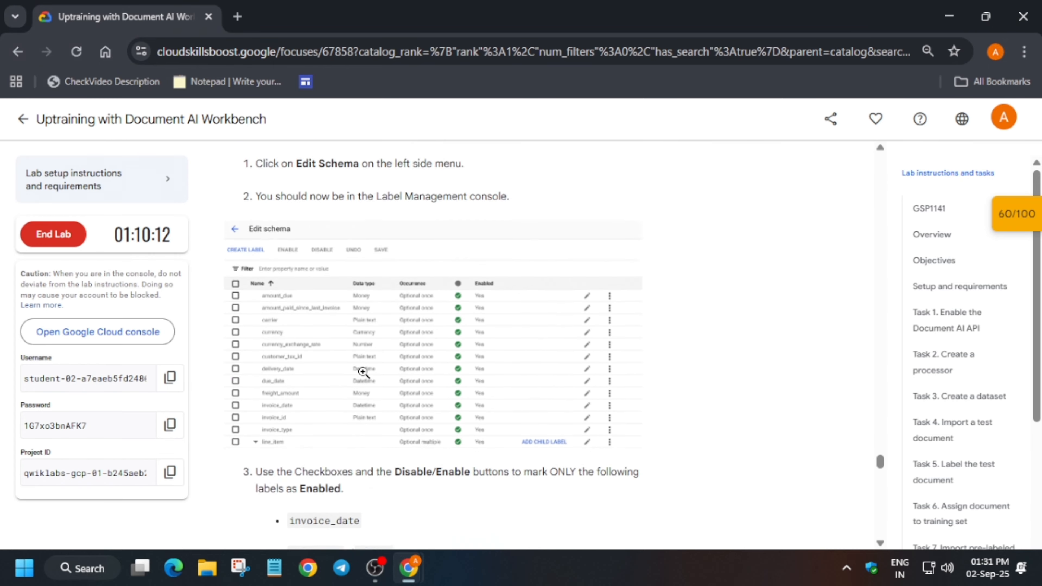
{"action": "scroll", "coordinate": [294, 209], "scroll_direction": "up", "scroll_amount": 4}
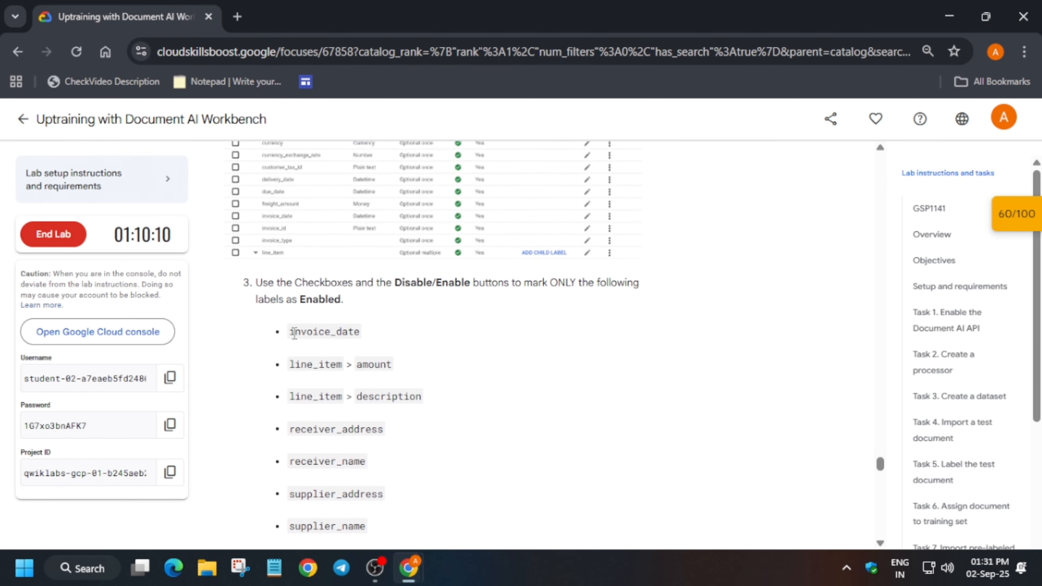
{"action": "left_click_drag", "start_coordinate": [291, 333], "coordinate": [402, 330]}
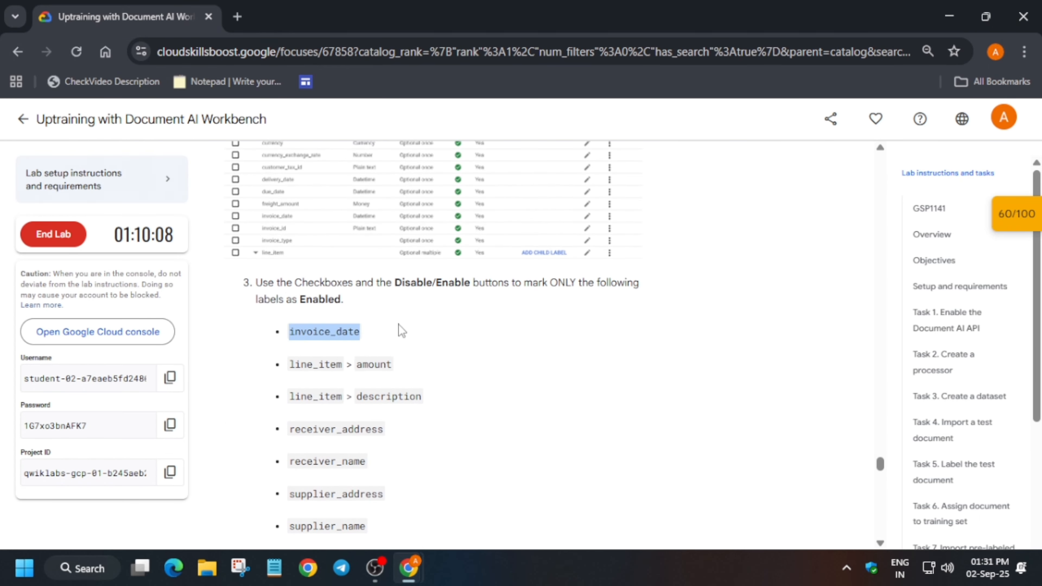
{"action": "key", "text": "ctrl+c"}
{"action": "key", "text": "alt+Tab"}
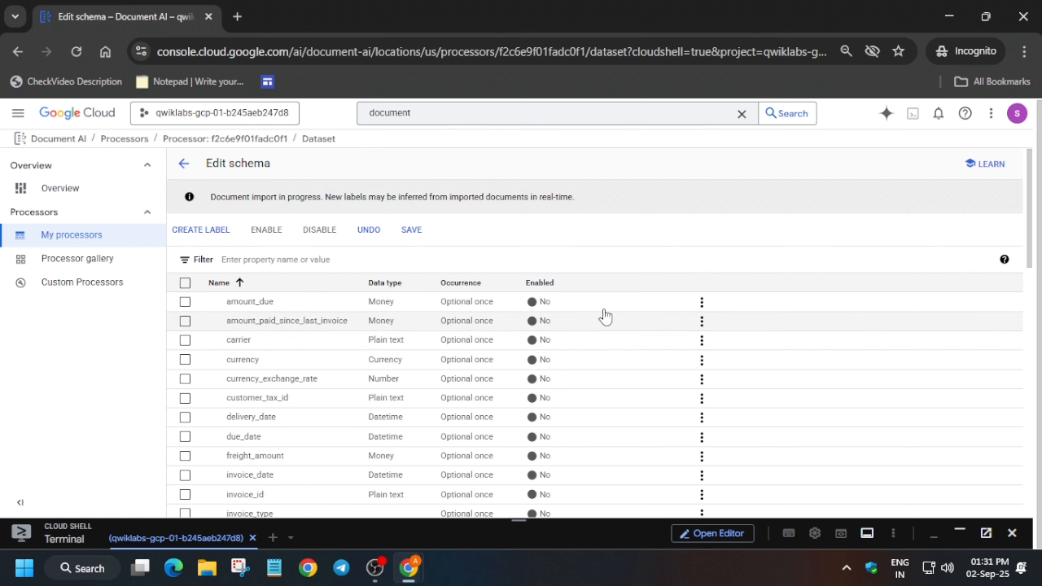
{"action": "key", "text": "ctrl+f"}
{"action": "key", "text": "ctrl+v"}
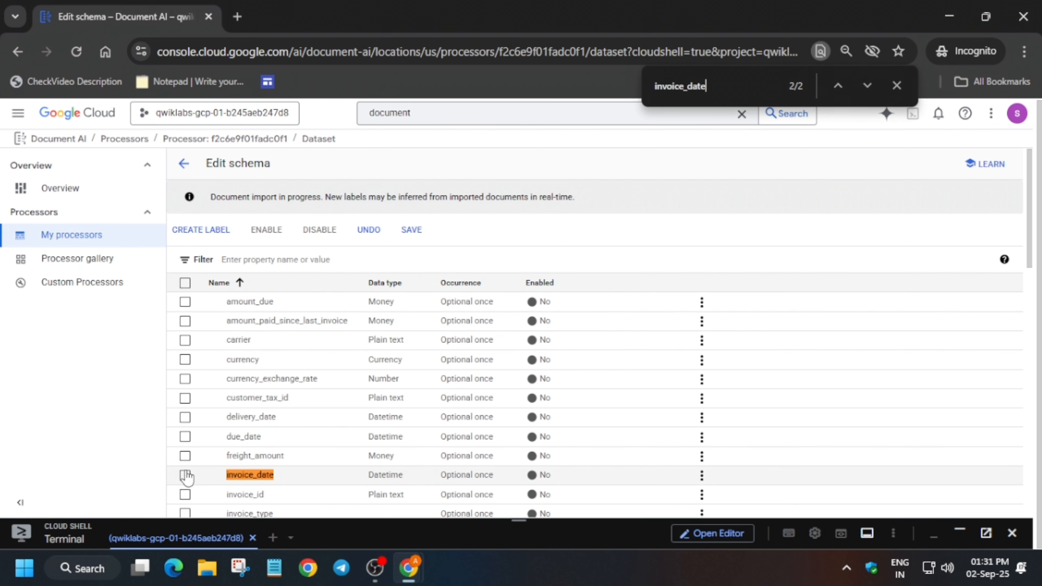
{"action": "left_click", "coordinate": [186, 475]}
Review the remaining labels to enable in the lab, then copy line_item and find it in the schema
{"action": "key", "text": "alt+Tab"}
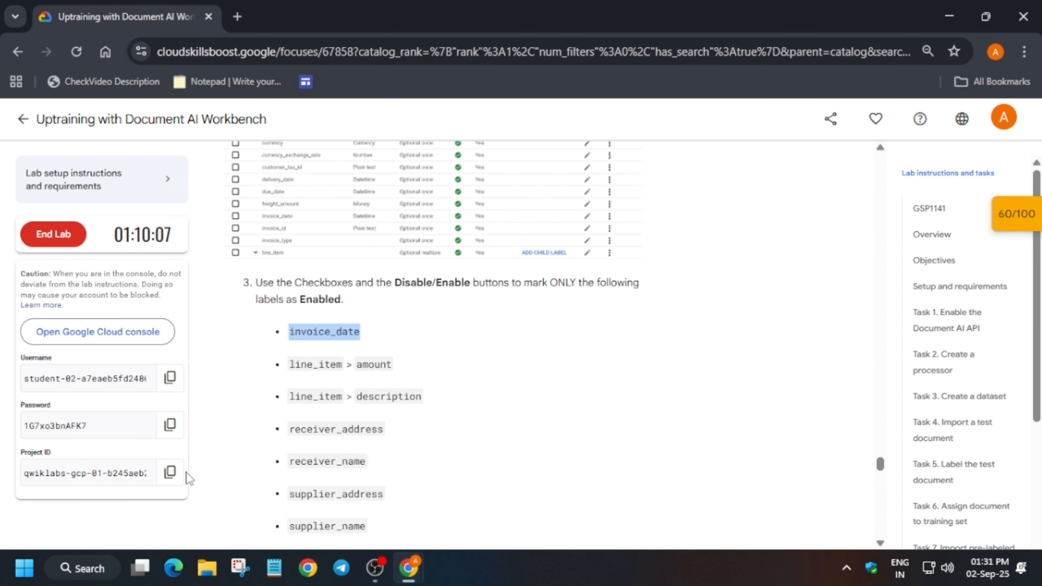
{"action": "left_click", "coordinate": [290, 370]}
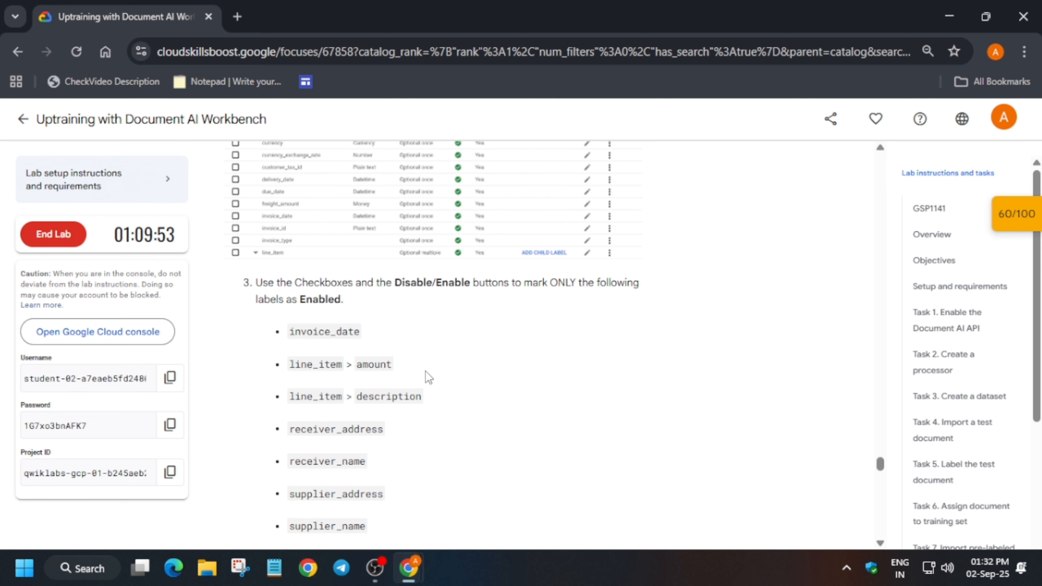
{"action": "scroll", "coordinate": [426, 372], "scroll_direction": "down", "scroll_amount": 2}
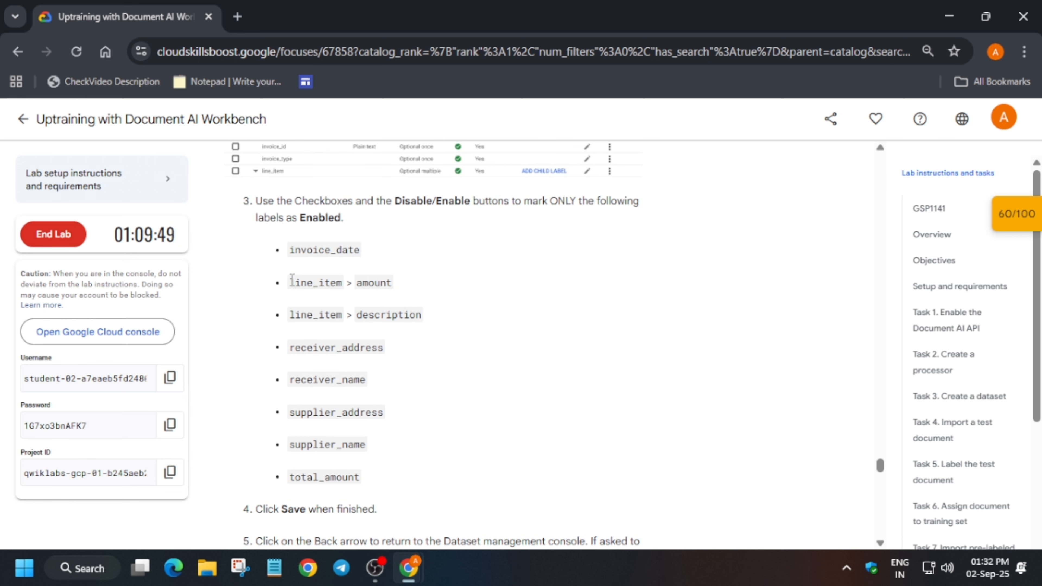
{"action": "left_click_drag", "start_coordinate": [290, 283], "coordinate": [344, 287]}
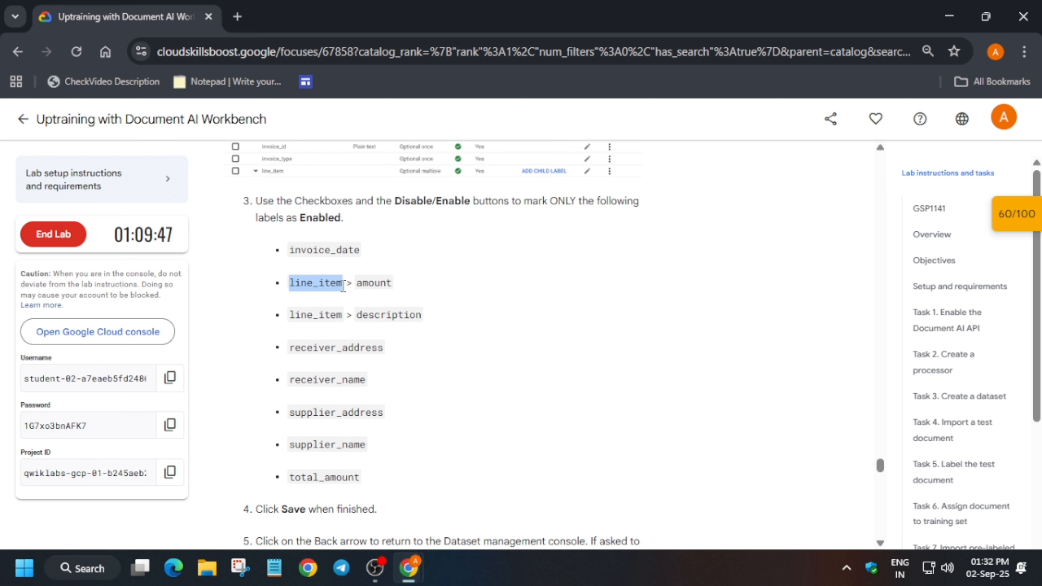
{"action": "key", "text": "alt+Tab"}
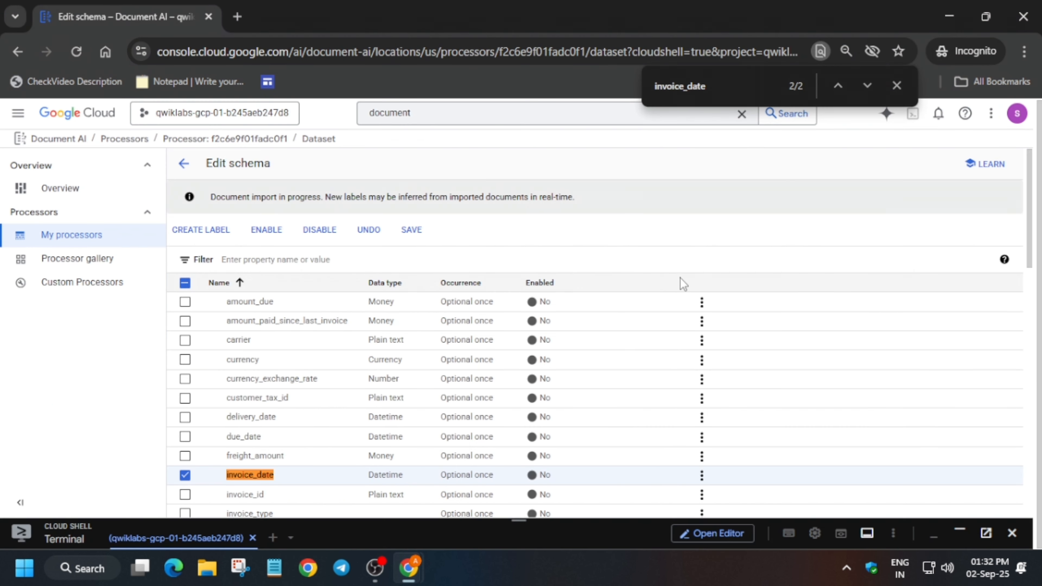
{"action": "key", "text": "ctrl+f"}
{"action": "key", "text": "ctrl+v"}
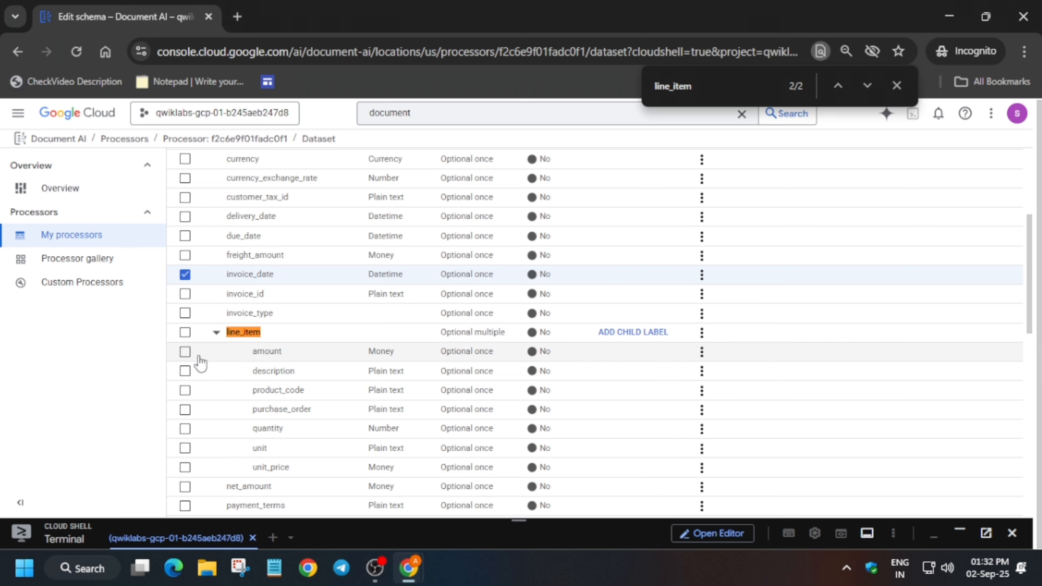
{"action": "key", "text": "alt+Tab"}
{"action": "key", "text": "alt+Tab"}
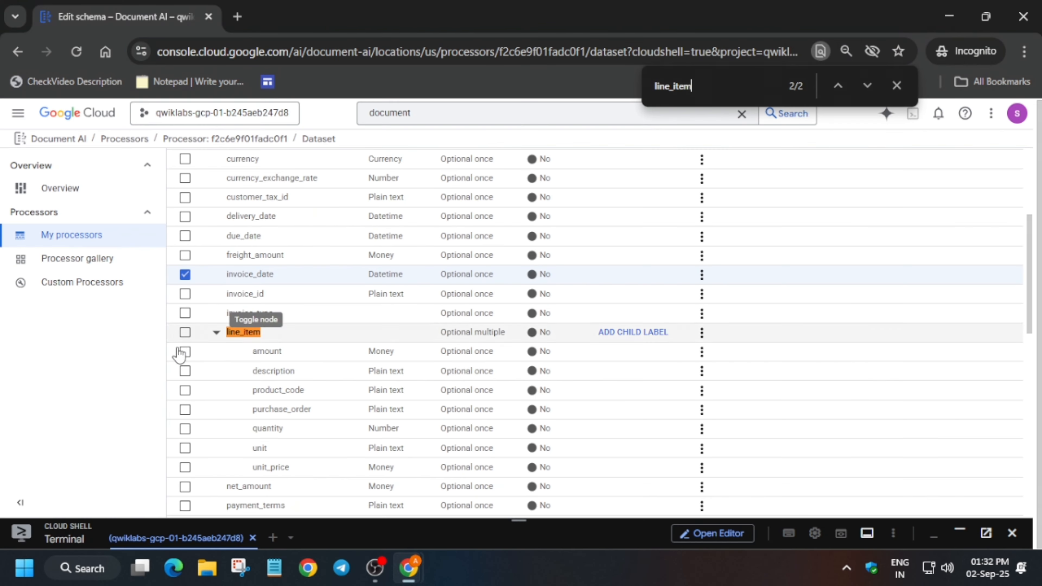
{"action": "left_click", "coordinate": [185, 390]}
{"action": "scroll", "coordinate": [185, 390], "scroll_direction": "down", "scroll_amount": 1}
{"action": "left_click", "coordinate": [185, 375]}
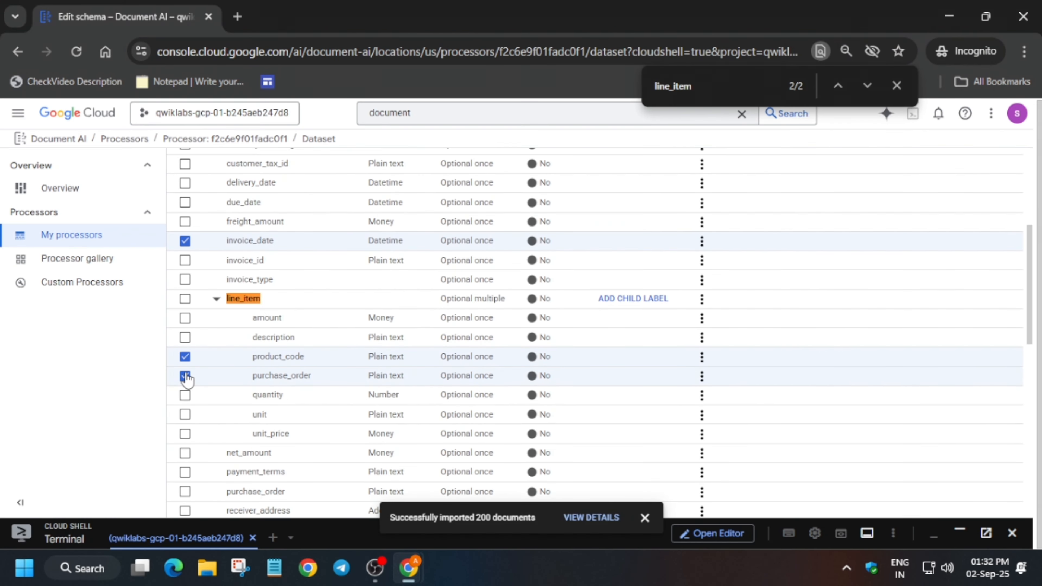
{"action": "left_click", "coordinate": [185, 376]}
{"action": "left_click", "coordinate": [185, 357]}
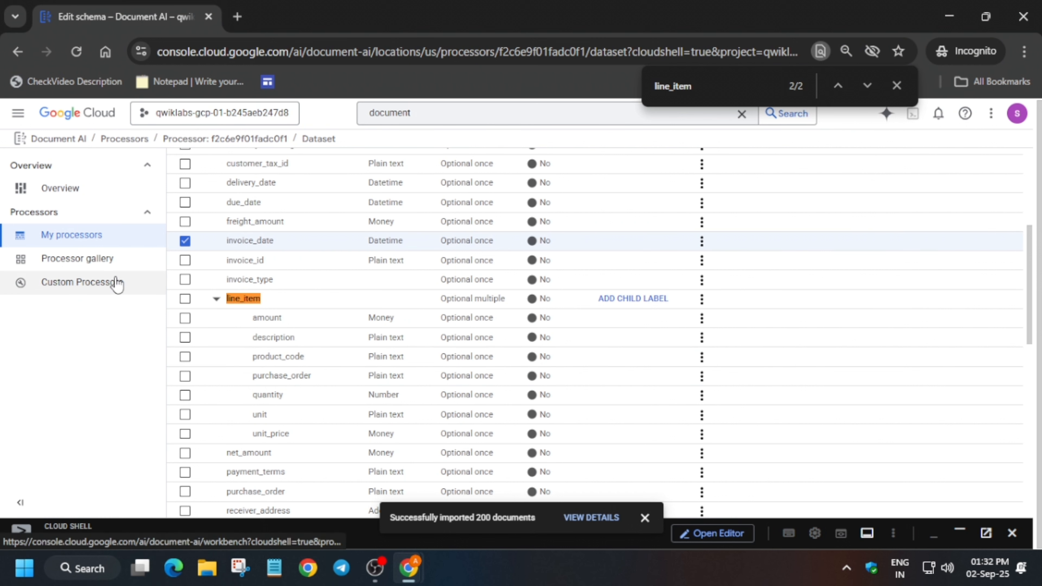
Select the description and amount labels under line_item, and return to the lab's list for the remaining labels to enable
{"action": "left_click", "coordinate": [185, 337]}
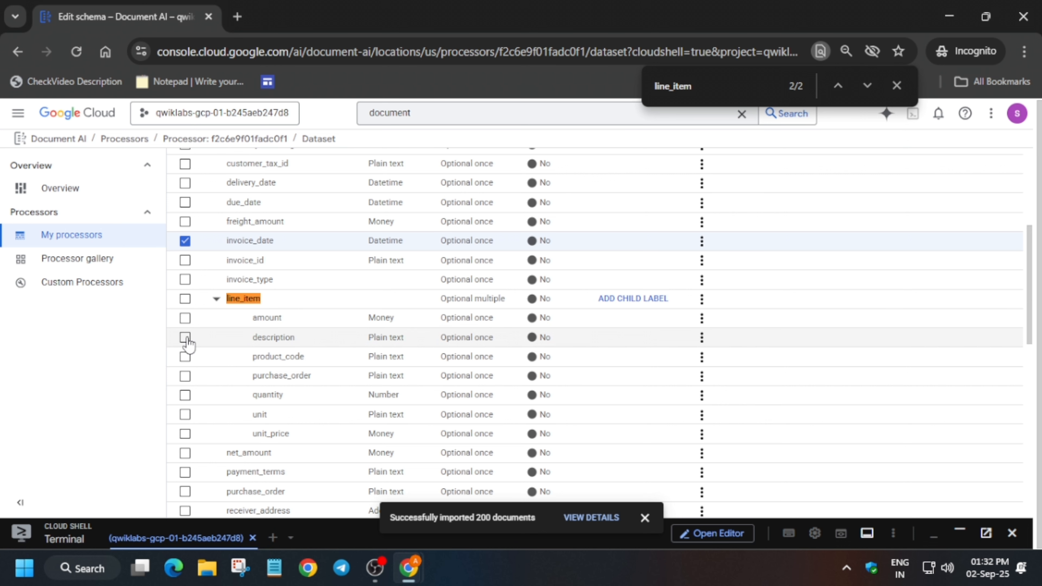
{"action": "left_click", "coordinate": [184, 319]}
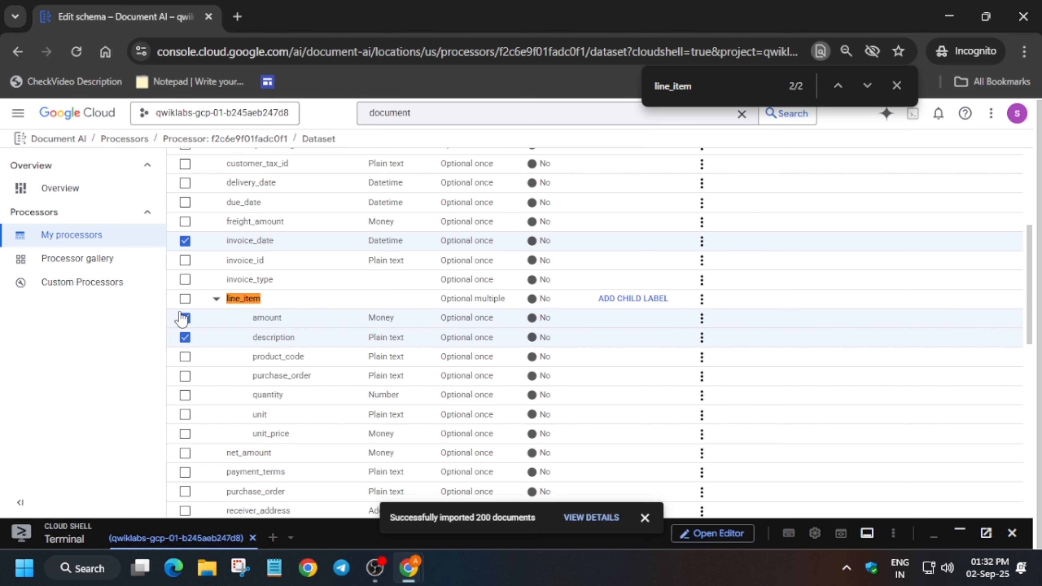
{"action": "key", "text": "alt+Tab"}
{"action": "scroll", "coordinate": [405, 331], "scroll_direction": "down", "scroll_amount": 2}
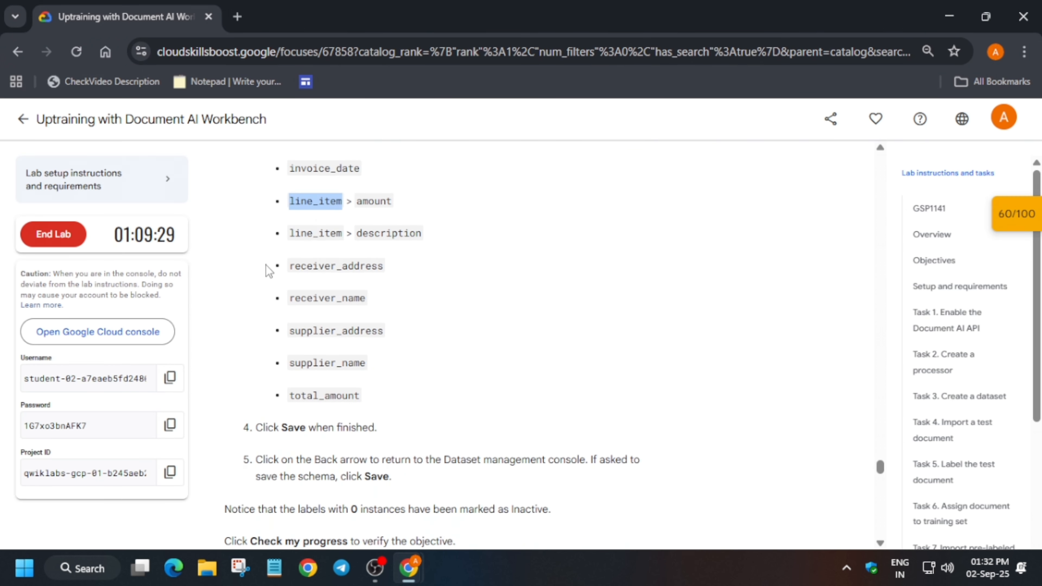
Copy receiver_address from the lab's list of labels to enable, find it in the schema and select that label
{"action": "left_click_drag", "start_coordinate": [289, 268], "coordinate": [400, 272]}
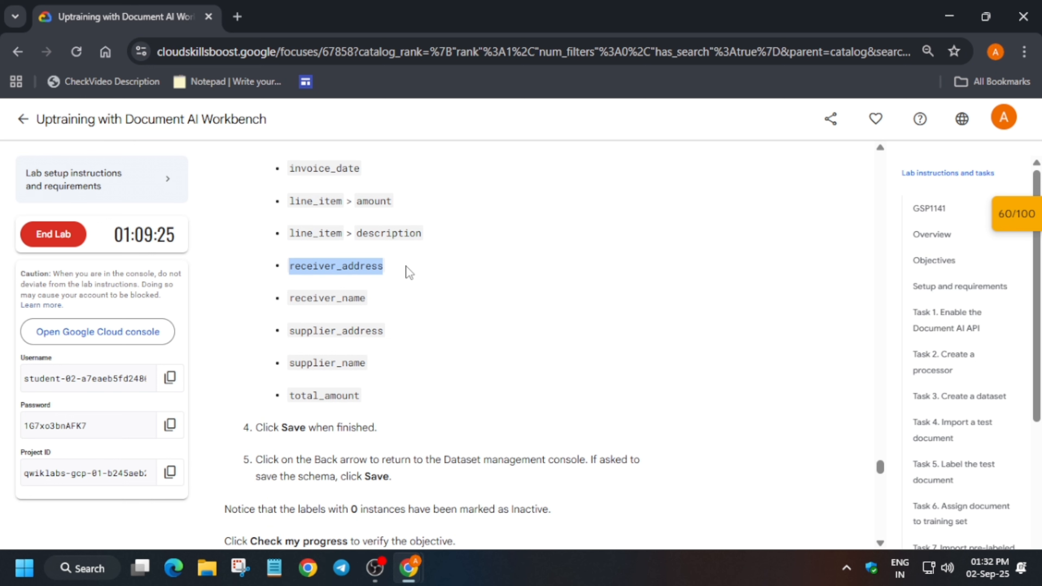
{"action": "key", "text": "alt+Tab"}
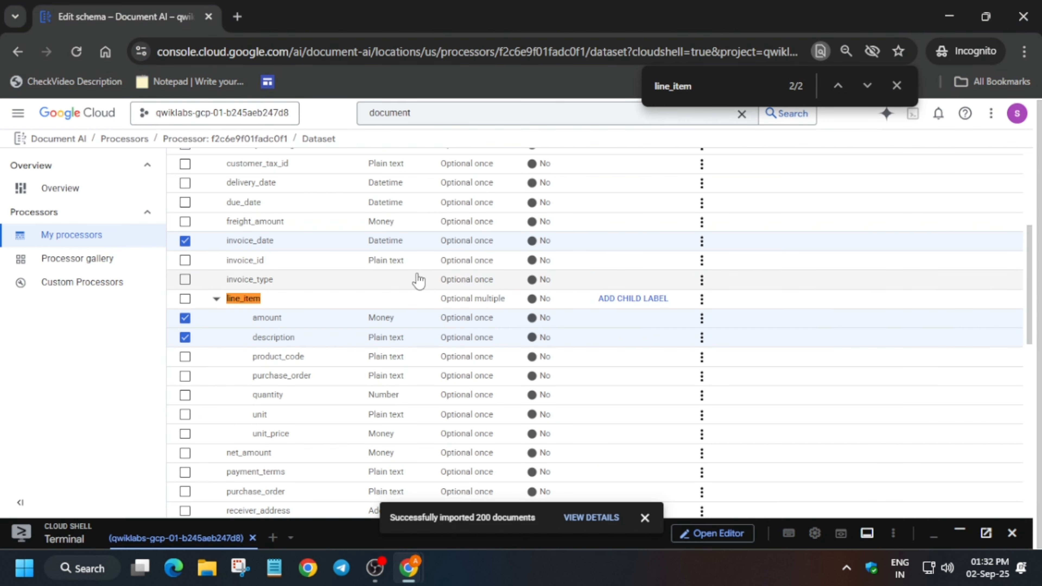
{"action": "key", "text": "ctrl+f"}
{"action": "key", "text": "ctrl+v"}
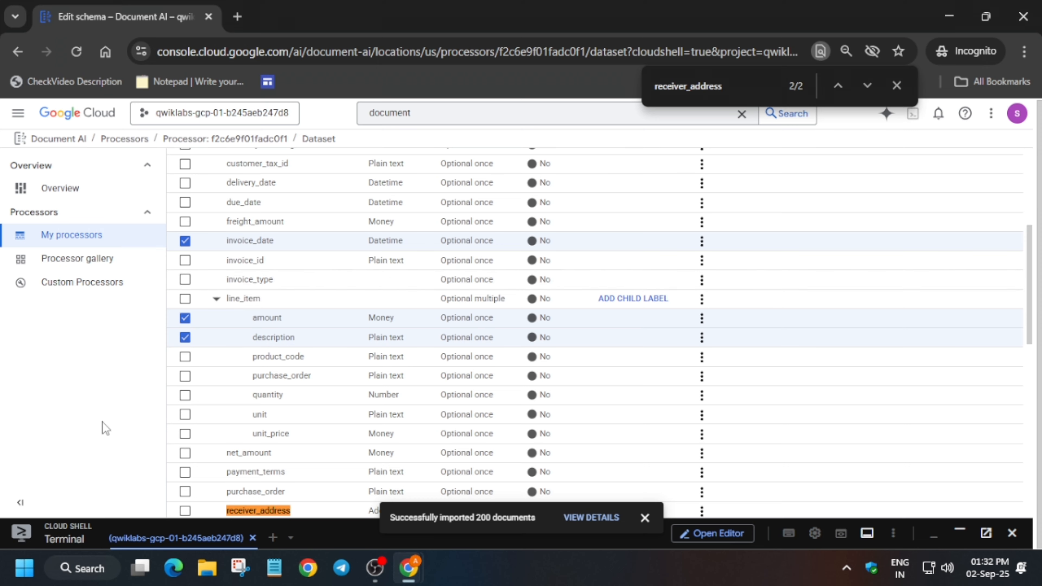
{"action": "scroll", "coordinate": [298, 401], "scroll_direction": "down", "scroll_amount": 2}
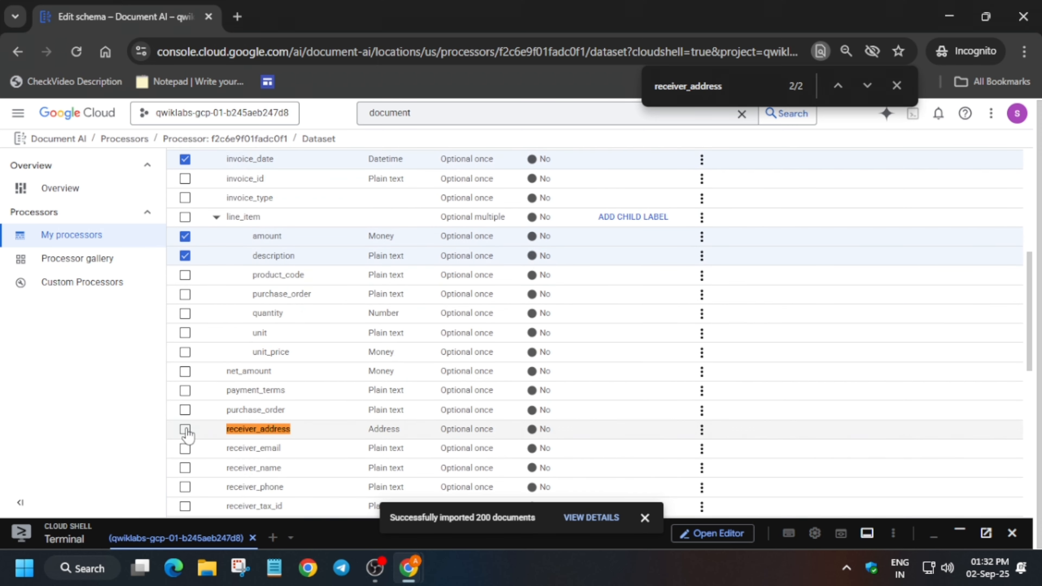
{"action": "left_click", "coordinate": [185, 429]}
Copy receiver_name from the lab's list, find it in the schema and select that label
{"action": "key", "text": "alt+Tab"}
{"action": "left_click_drag", "start_coordinate": [291, 297], "coordinate": [441, 295]}
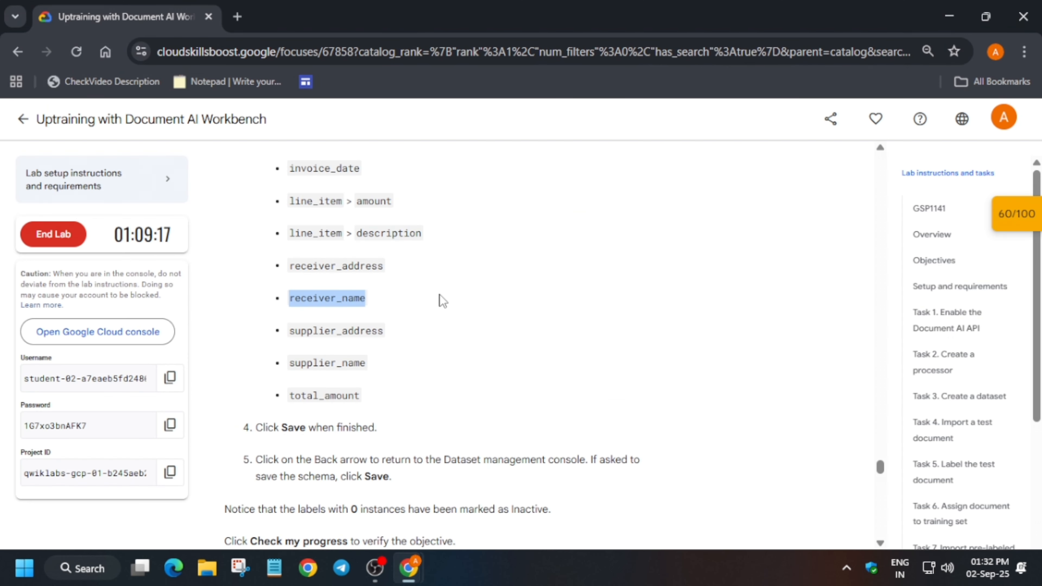
{"action": "key", "text": "ctrl+c"}
{"action": "key", "text": "alt+Tab"}
{"action": "key", "text": "ctrl+f"}
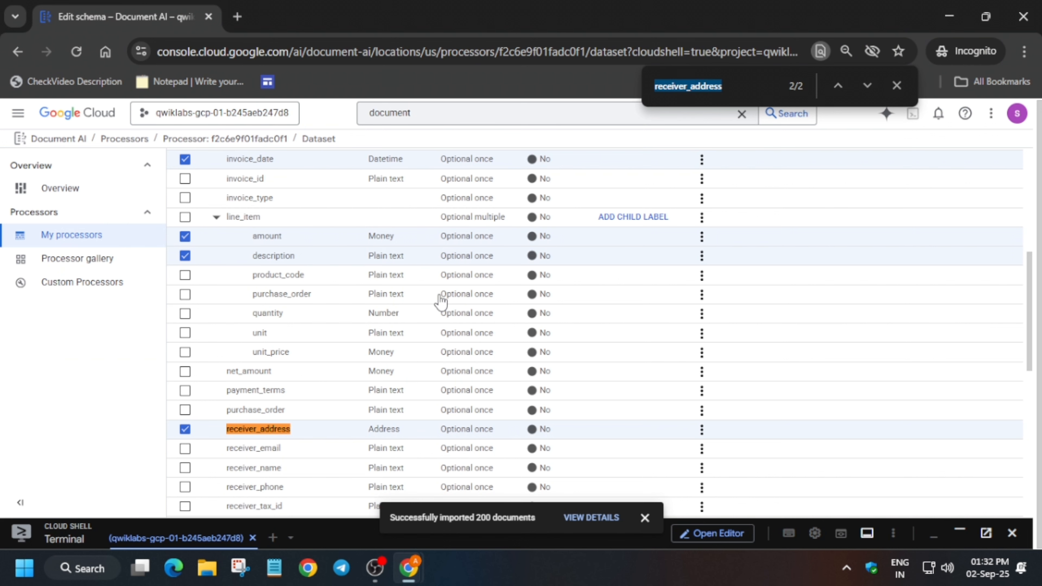
{"action": "key", "text": "ctrl+v"}
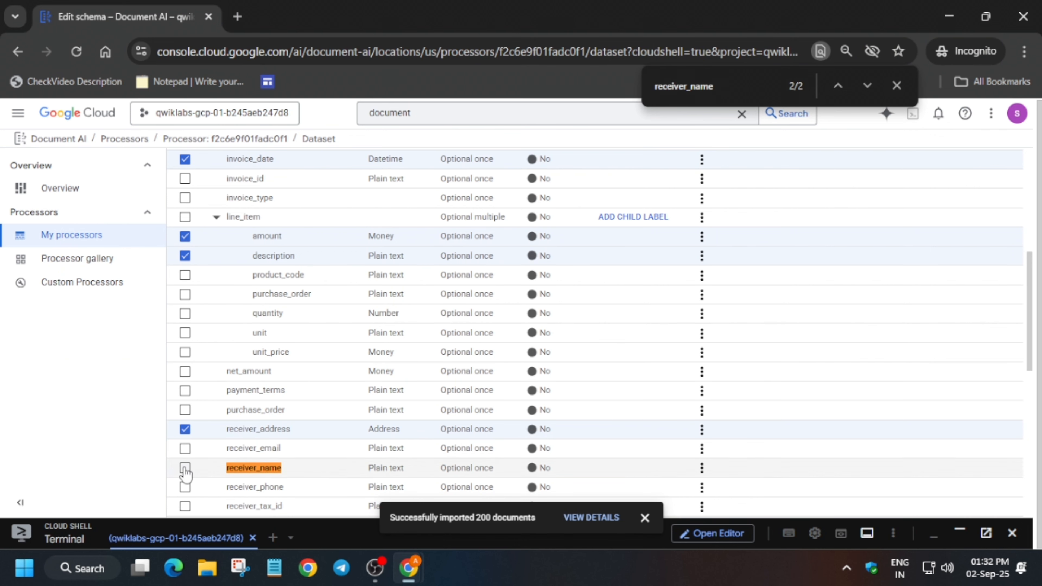
{"action": "left_click", "coordinate": [185, 468]}
Copy supplier_address from the lab's list, find it in the schema and select that label
{"action": "key", "text": "alt+Tab"}
{"action": "left_click_drag", "start_coordinate": [292, 326], "coordinate": [404, 335]}
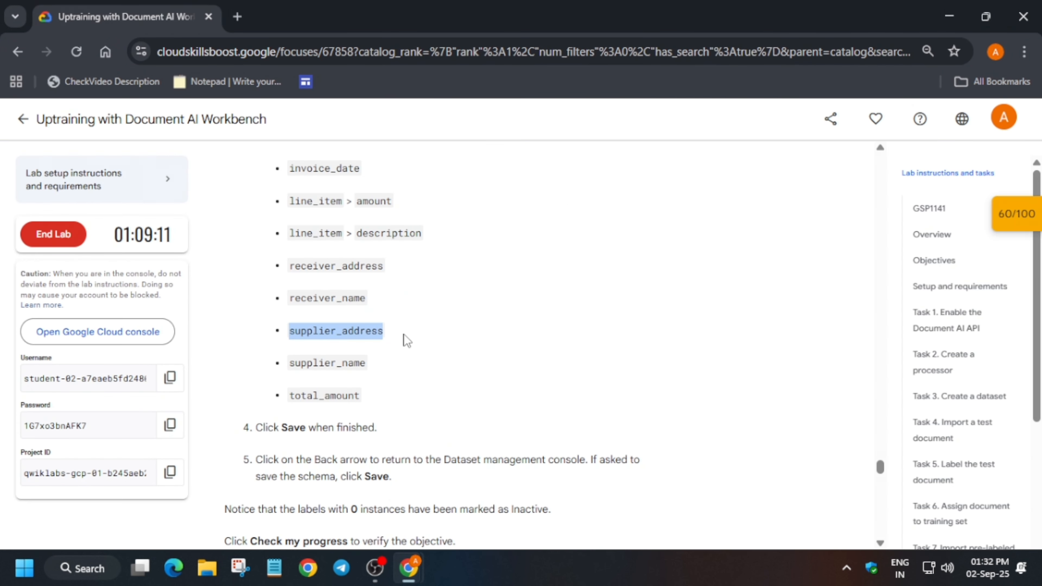
{"action": "key", "text": "alt+Tab"}
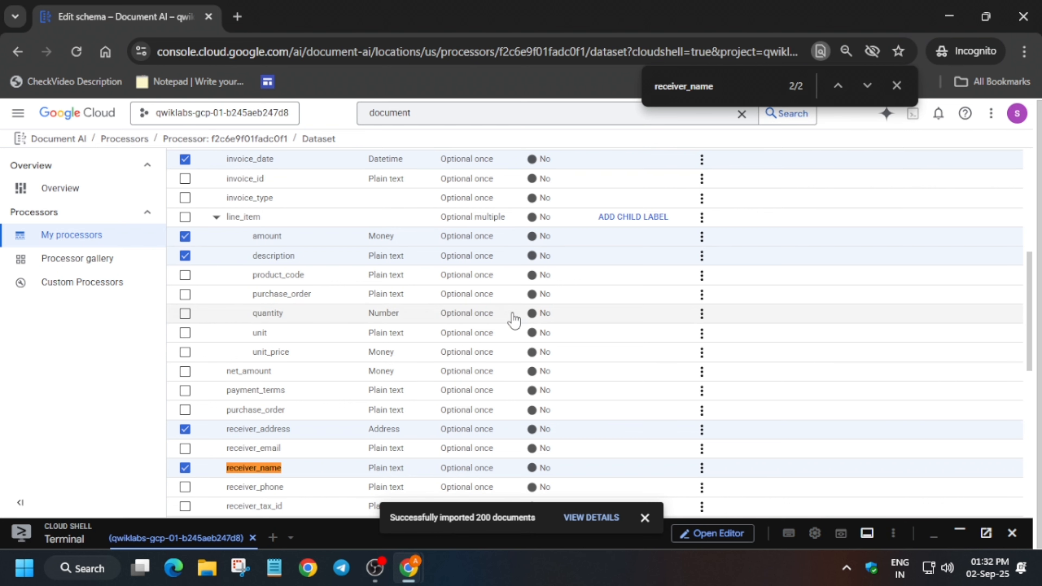
{"action": "key", "text": "ctrl+f"}
{"action": "key", "text": "ctrl+v"}
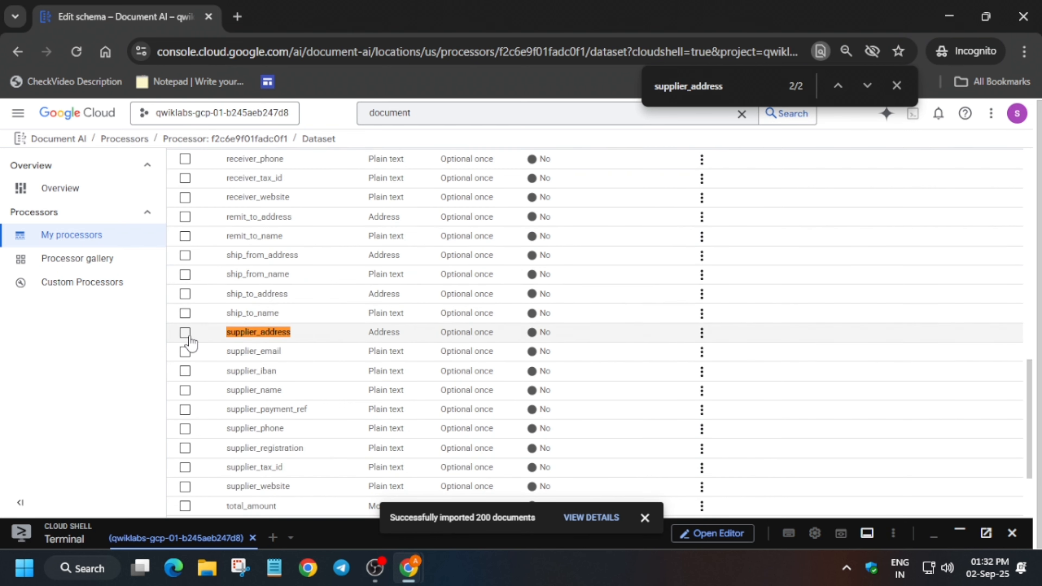
Copy supplier_name from the lab's list, find it in the schema and select that label
{"action": "key", "text": "alt+Tab"}
{"action": "scroll", "coordinate": [309, 333], "scroll_direction": "down", "scroll_amount": 4}
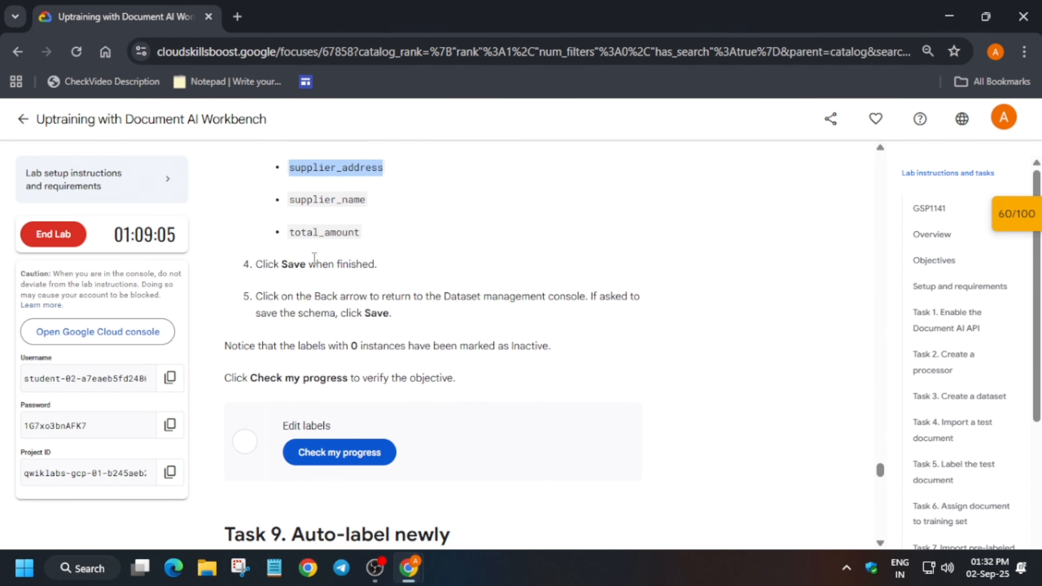
{"action": "left_click_drag", "start_coordinate": [295, 200], "coordinate": [429, 213]}
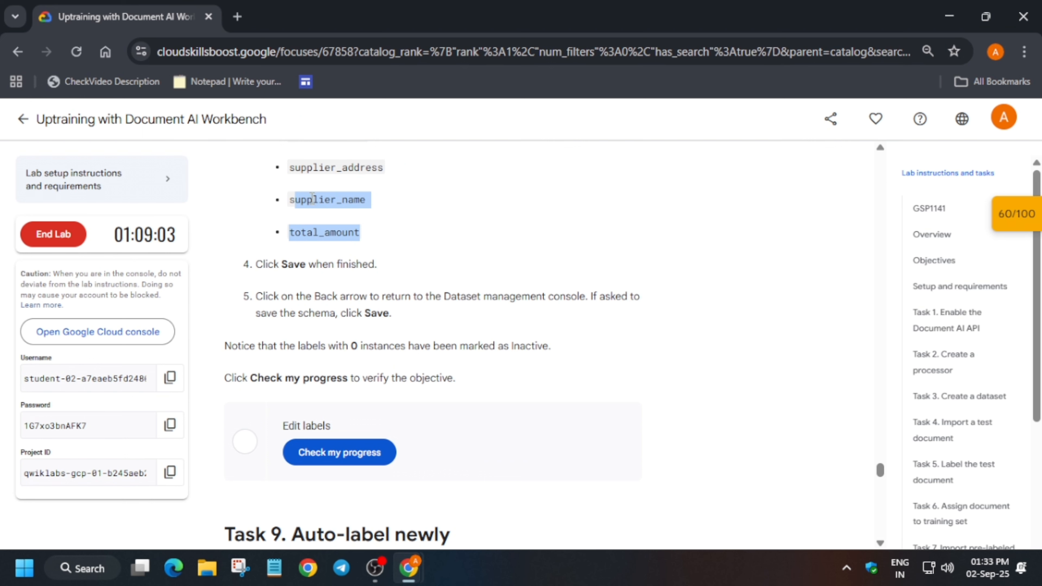
{"action": "double_click", "coordinate": [292, 202]}
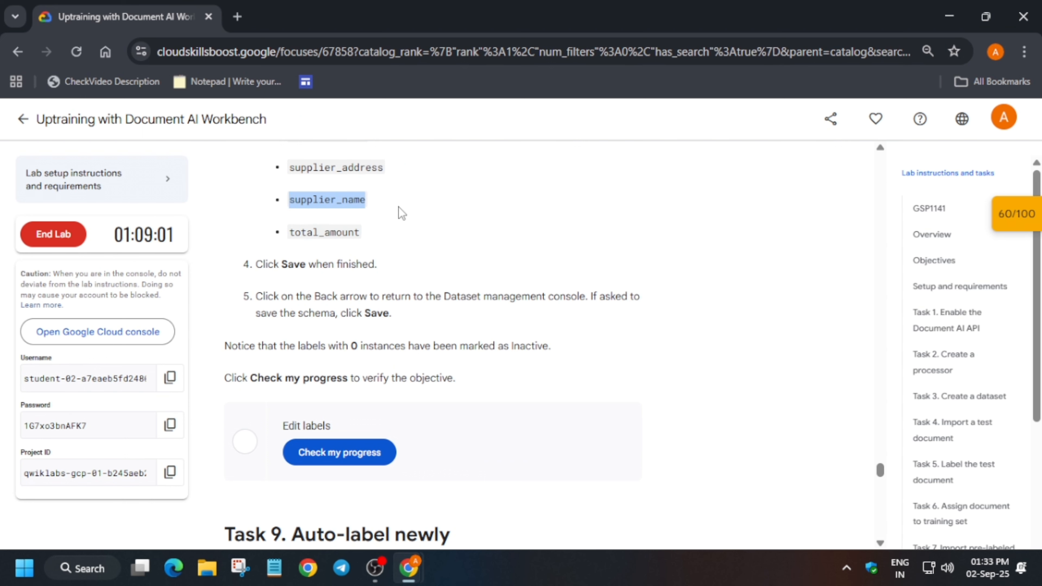
{"action": "key", "text": "alt+Tab"}
{"action": "key", "text": "ctrl+f"}
{"action": "key", "text": "ctrl+v"}
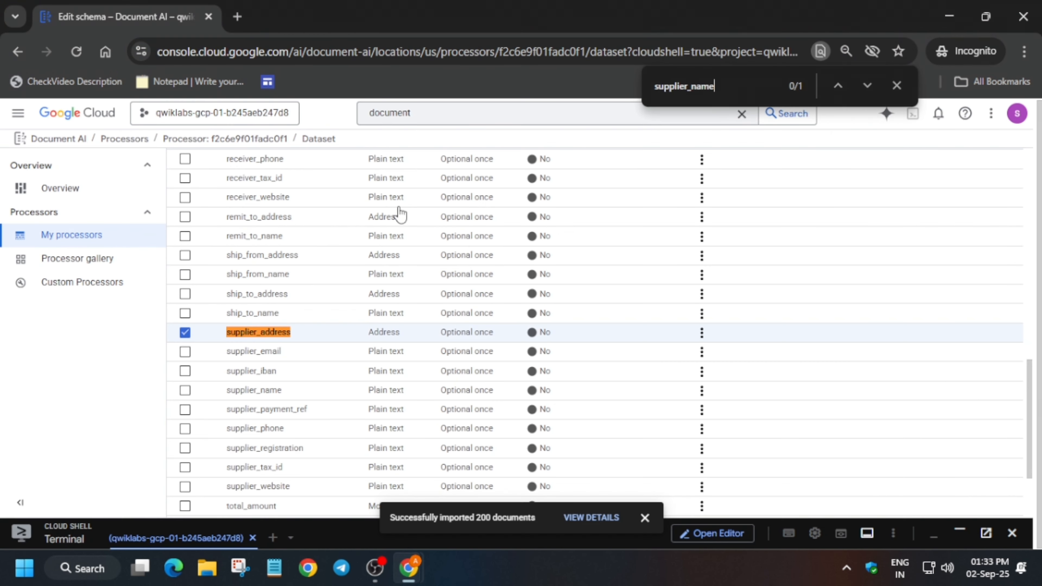
{"action": "left_click", "coordinate": [185, 390]}
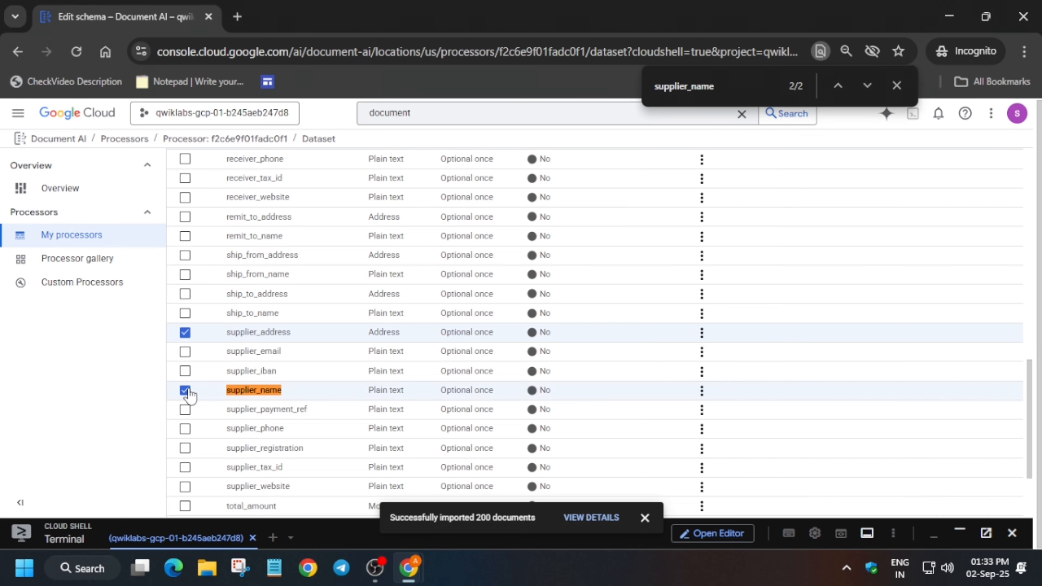
Copy total_amount from the lab's list, find it in the schema and select that label
{"action": "key", "text": "alt+Tab"}
{"action": "left_click_drag", "start_coordinate": [294, 228], "coordinate": [362, 238]}
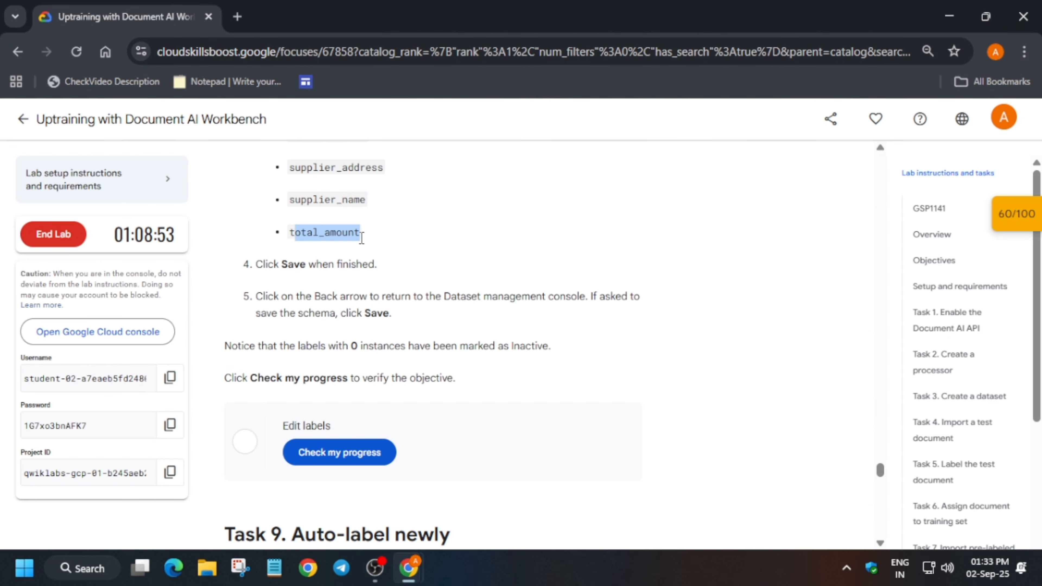
{"action": "left_click_drag", "start_coordinate": [289, 232], "coordinate": [356, 237]}
{"action": "key", "text": "alt+Tab"}
{"action": "key", "text": "ctrl+f"}
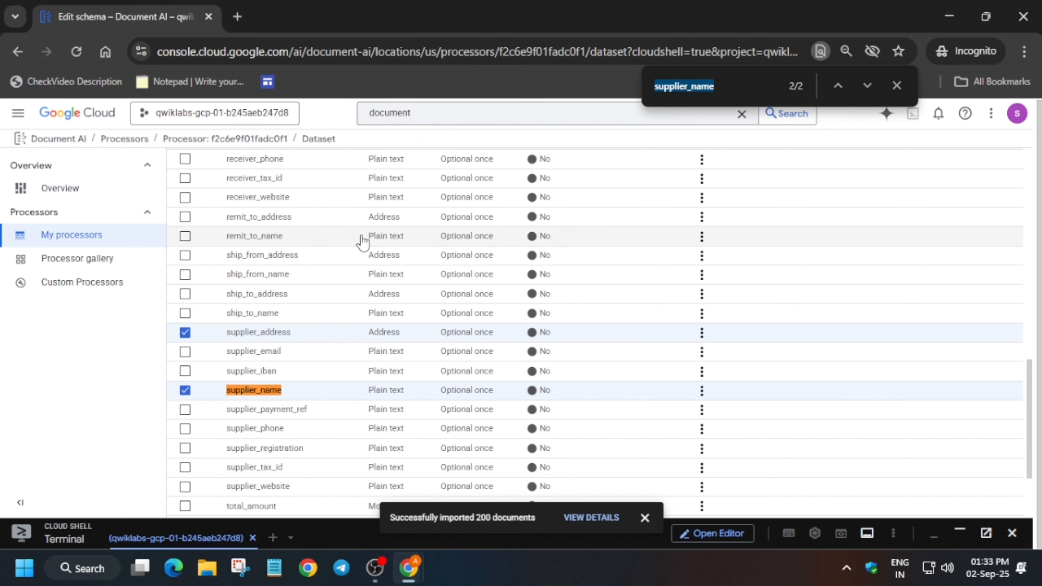
{"action": "key", "text": "ctrl+v"}
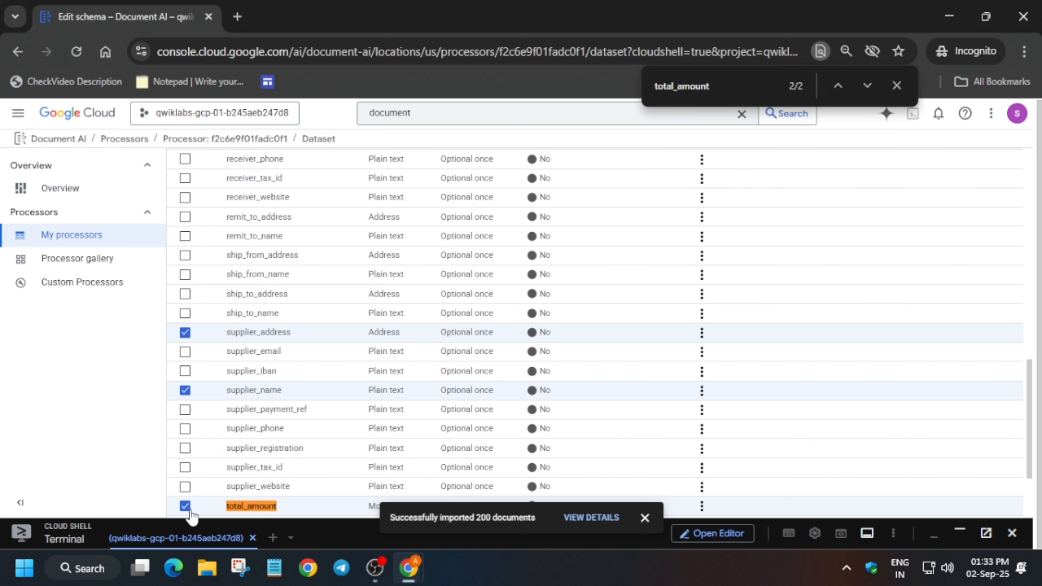
Enable all the selected labels in the schema and review their enabled state
{"action": "scroll", "coordinate": [421, 270], "scroll_direction": "up", "scroll_amount": 15}
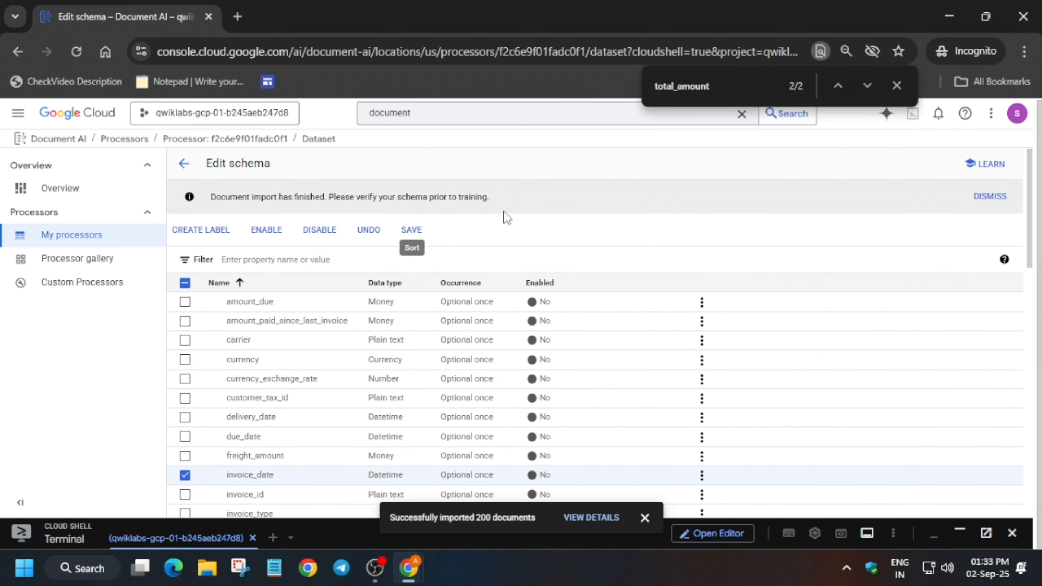
{"action": "left_click", "coordinate": [260, 231]}
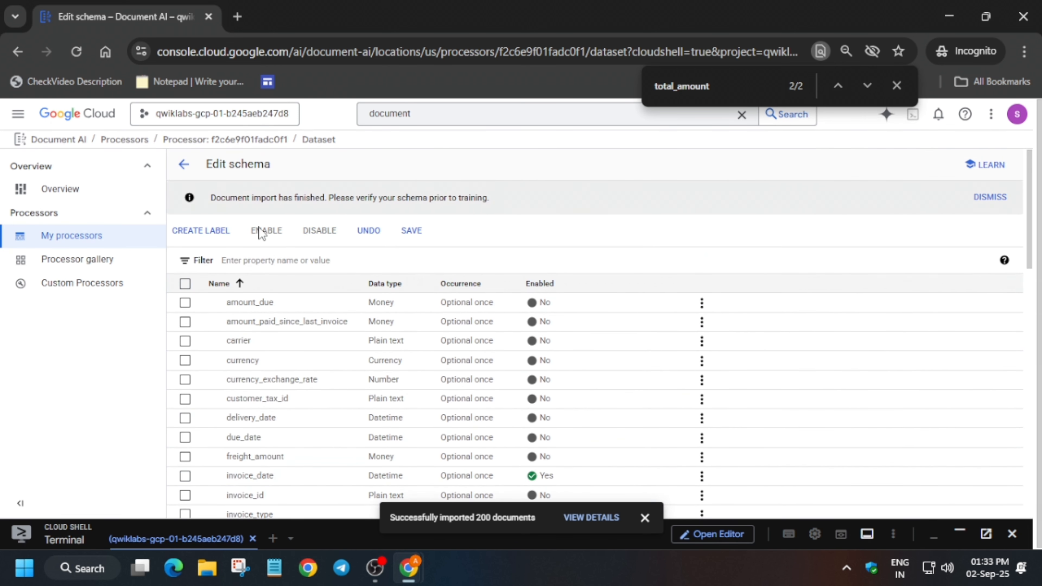
{"action": "scroll", "coordinate": [486, 306], "scroll_direction": "down", "scroll_amount": 5}
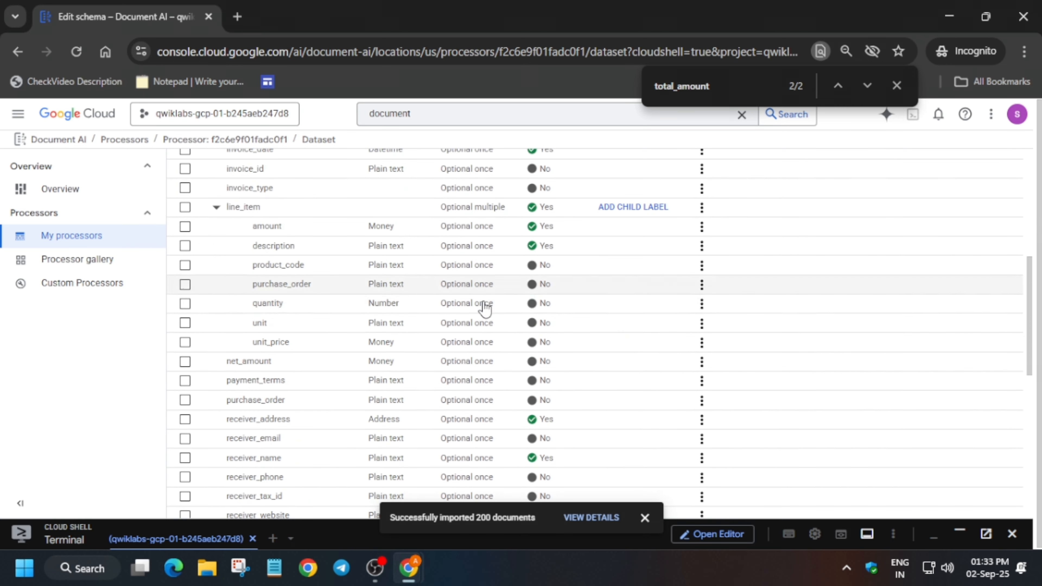
Check the lab progress for the Edit labels objective of Task 8
{"action": "key", "text": "alt+Tab"}
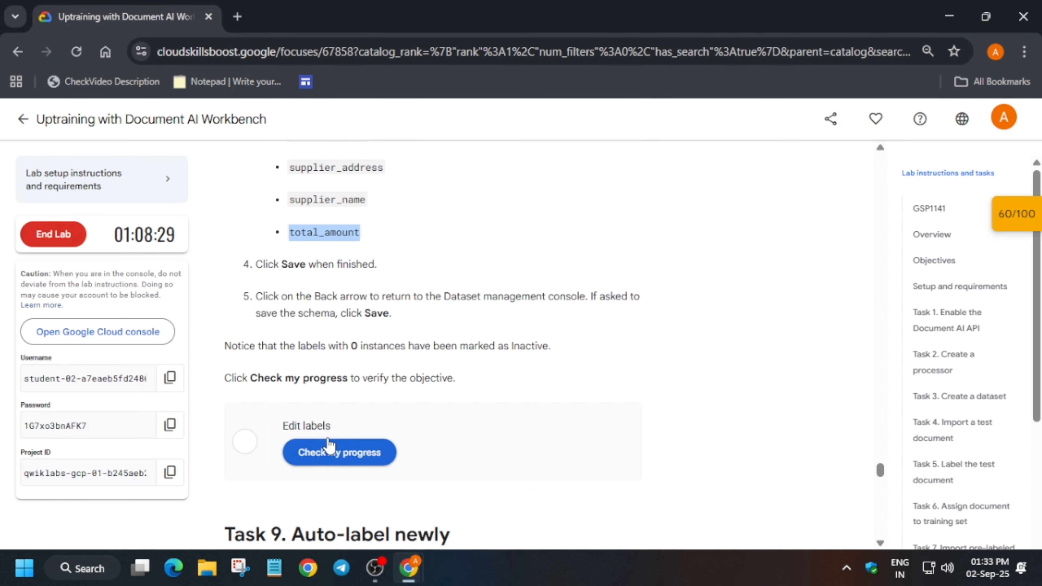
{"action": "left_click", "coordinate": [332, 468]}
{"action": "scroll", "coordinate": [354, 394], "scroll_direction": "down", "scroll_amount": 5}
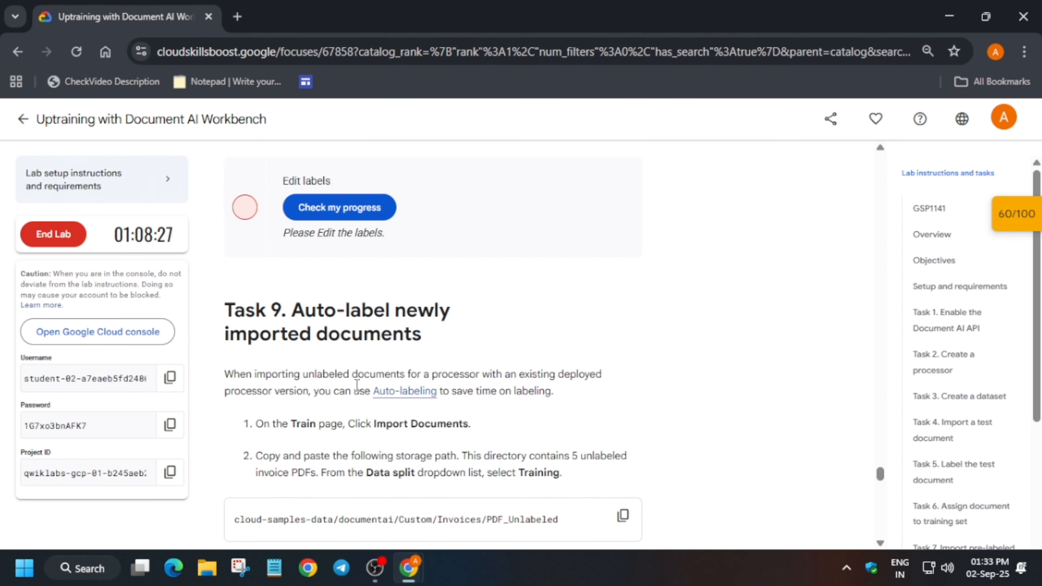
{"action": "left_click", "coordinate": [363, 210]}
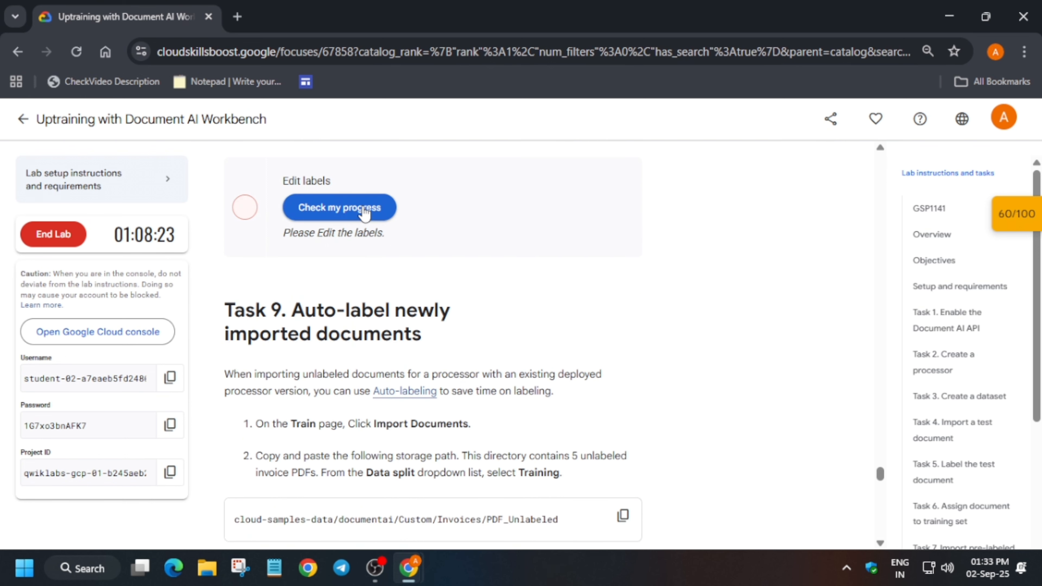
Leave the schema editor for the dataset management page, saving the modified schema
{"action": "key", "text": "alt+Tab"}
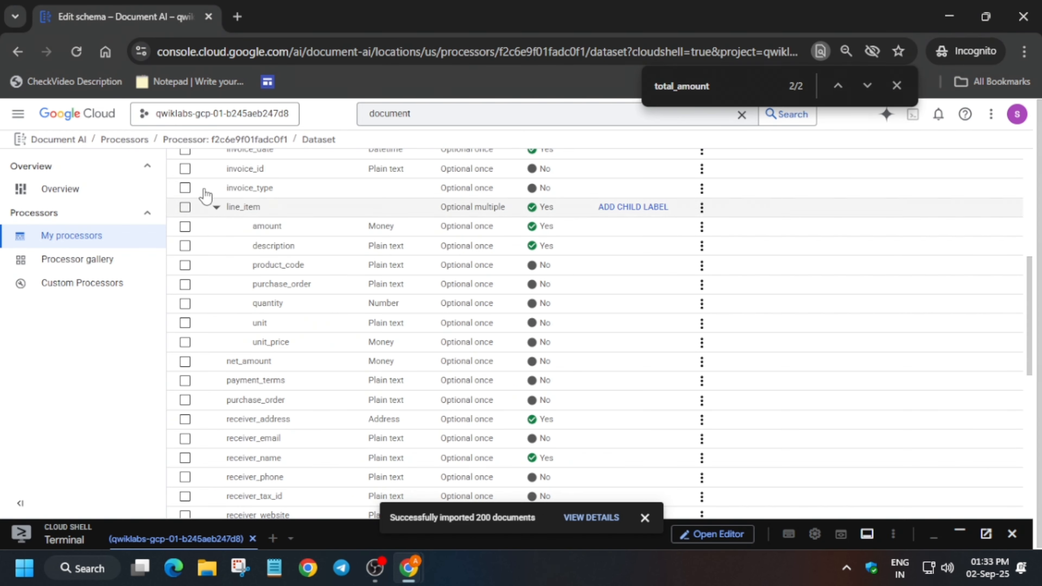
{"action": "scroll", "coordinate": [338, 204], "scroll_direction": "up", "scroll_amount": 5}
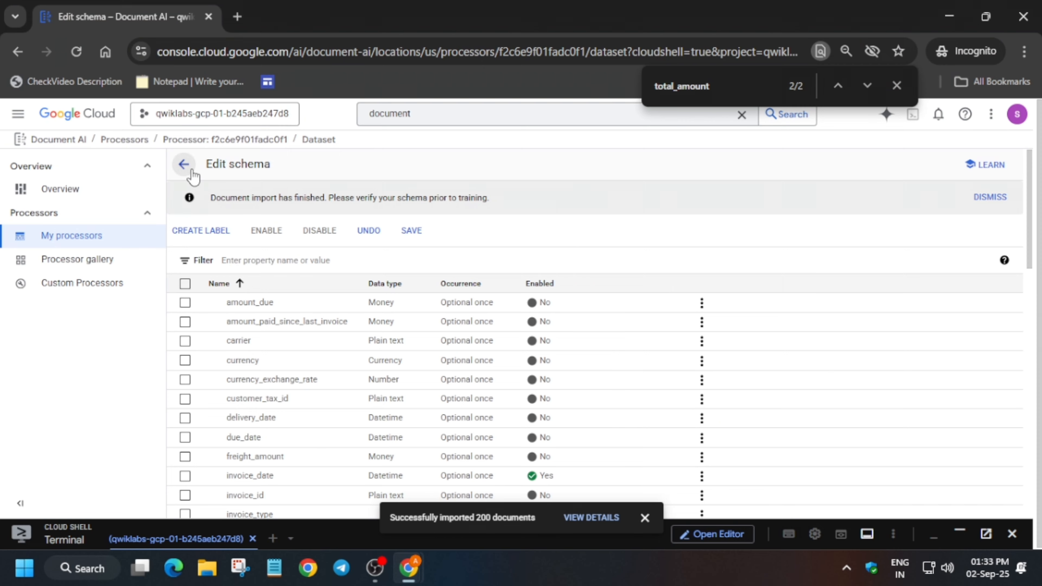
{"action": "left_click", "coordinate": [184, 164]}
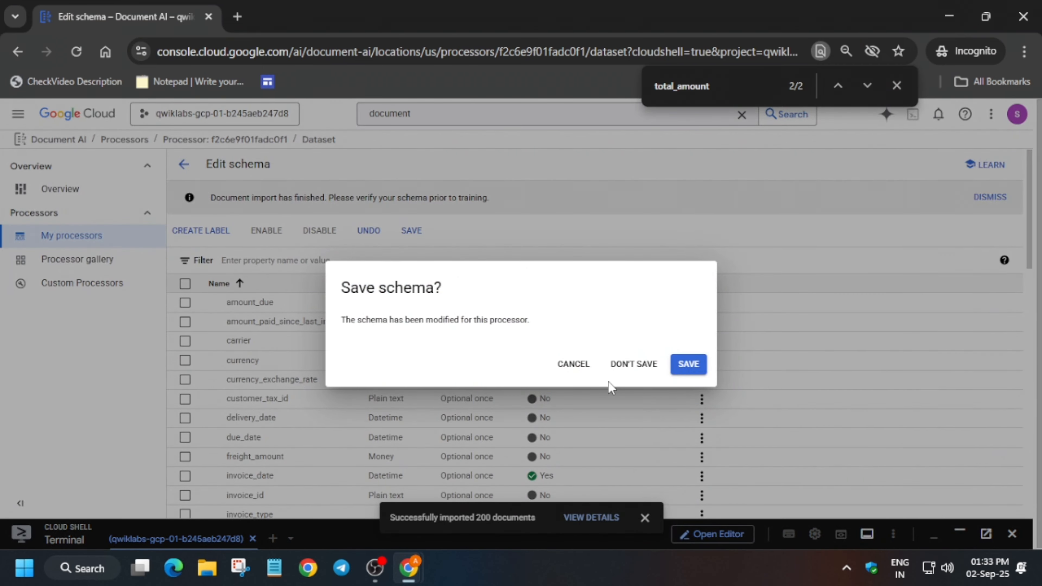
{"action": "left_click", "coordinate": [701, 371]}
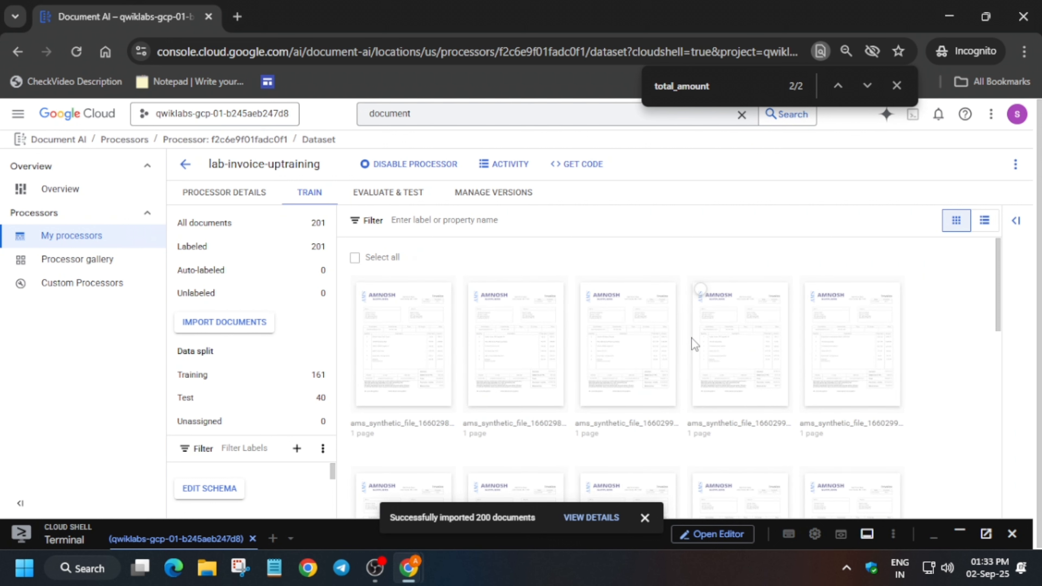
Return to the lab and check the progress of the Edit labels objective again
{"action": "key", "text": "alt+Tab"}
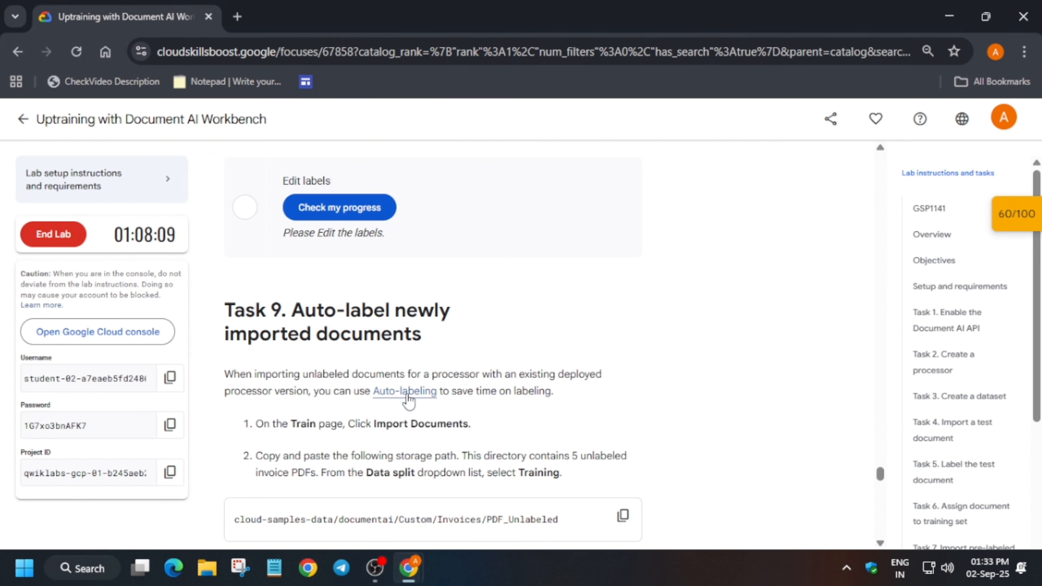
{"action": "scroll", "coordinate": [419, 180], "scroll_direction": "down", "scroll_amount": 1}
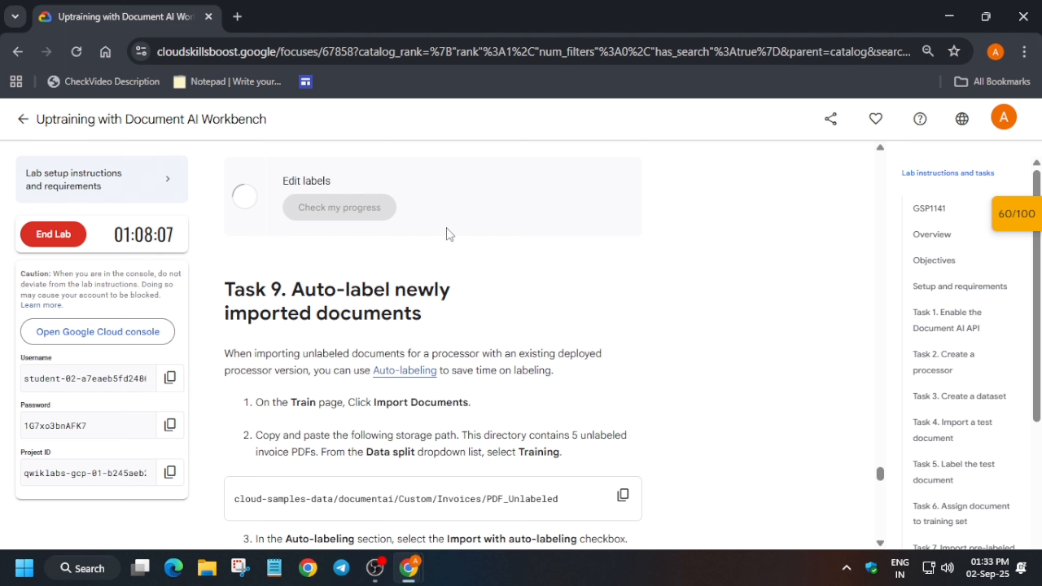
{"action": "scroll", "coordinate": [550, 300], "scroll_direction": "up", "scroll_amount": 4}
Copy the PDF_Unlabeled storage path from Task 9, start a document import in the processor and enter it as the source path
{"action": "scroll", "coordinate": [325, 374], "scroll_direction": "down", "scroll_amount": 8}
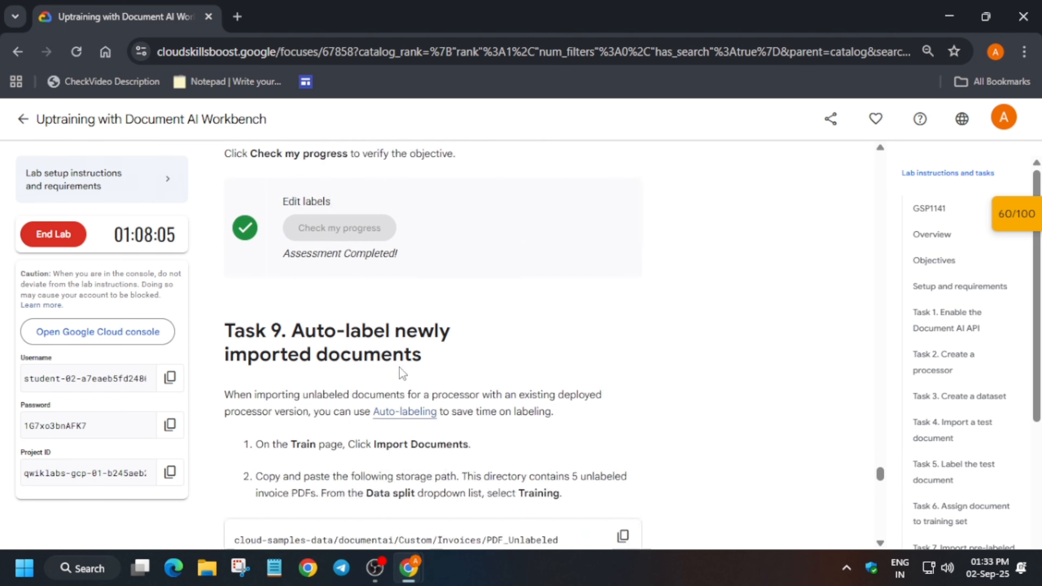
{"action": "left_click", "coordinate": [623, 352]}
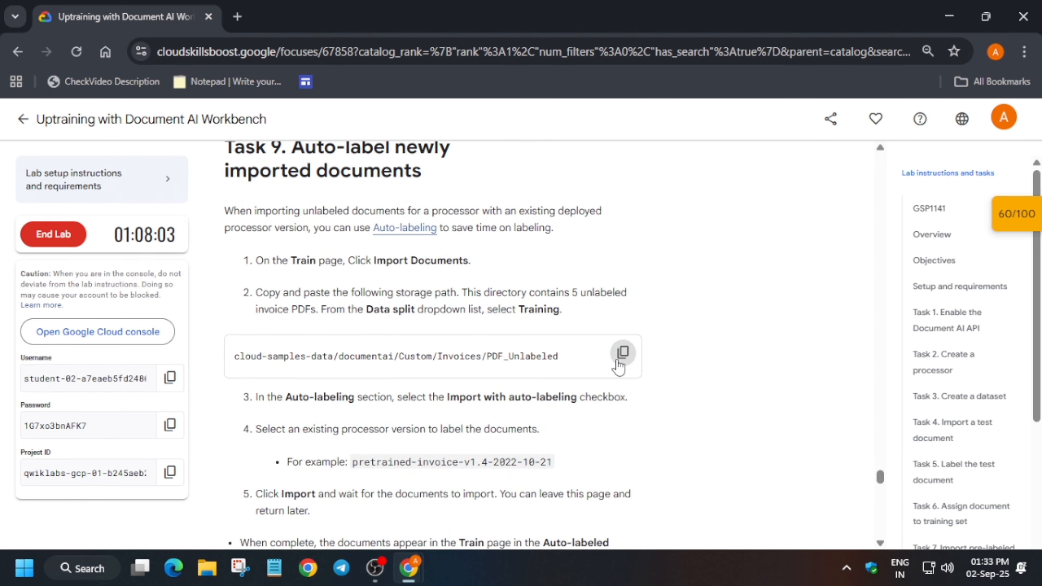
{"action": "key", "text": "alt+Tab"}
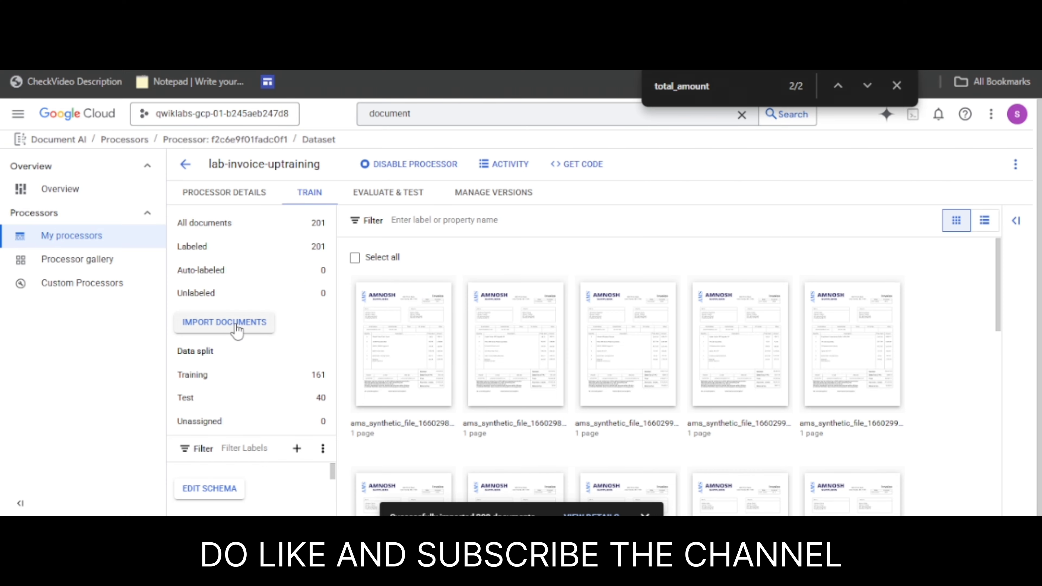
{"action": "left_click", "coordinate": [230, 325]}
{"action": "left_click", "coordinate": [814, 260]}
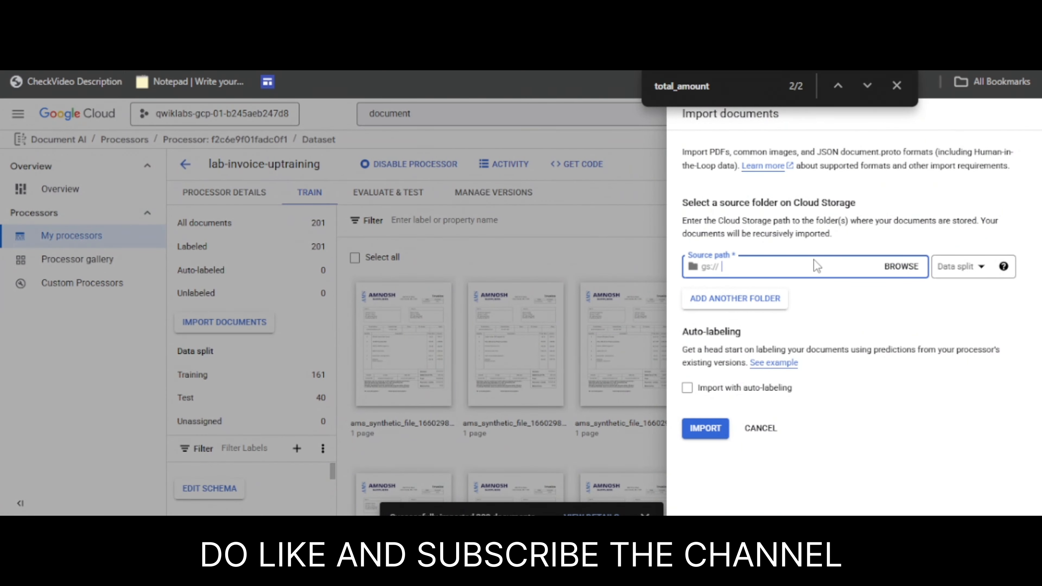
{"action": "key", "text": "ctrl+v"}
Read the Task 9 instructions on data split and auto-labeling, then open the data split options for the import
{"action": "key", "text": "alt+Tab"}
{"action": "left_click_drag", "start_coordinate": [360, 315], "coordinate": [482, 324]}
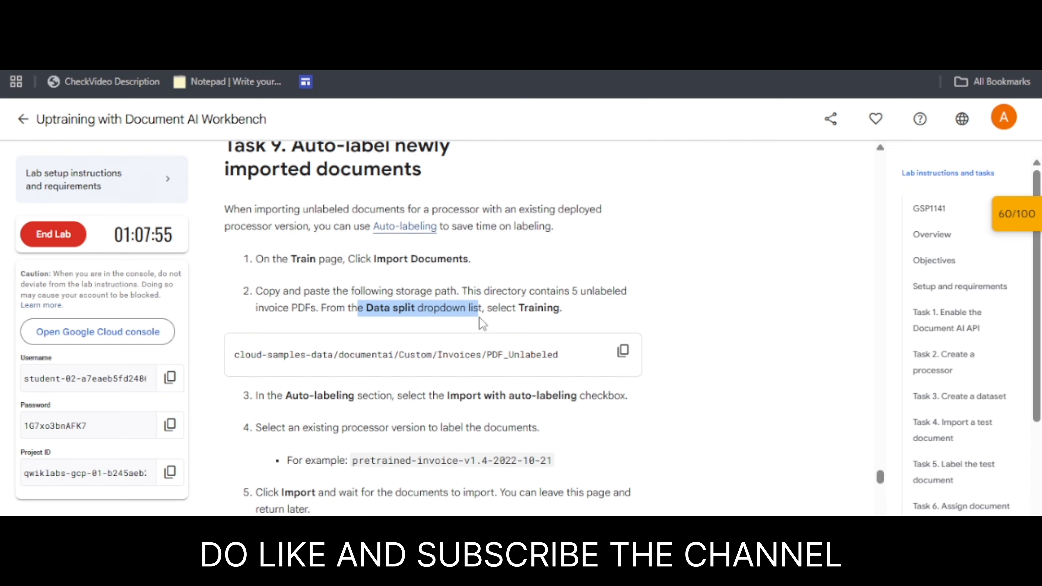
{"action": "scroll", "coordinate": [452, 320], "scroll_direction": "down", "scroll_amount": 2}
{"action": "left_click_drag", "start_coordinate": [403, 315], "coordinate": [521, 321]}
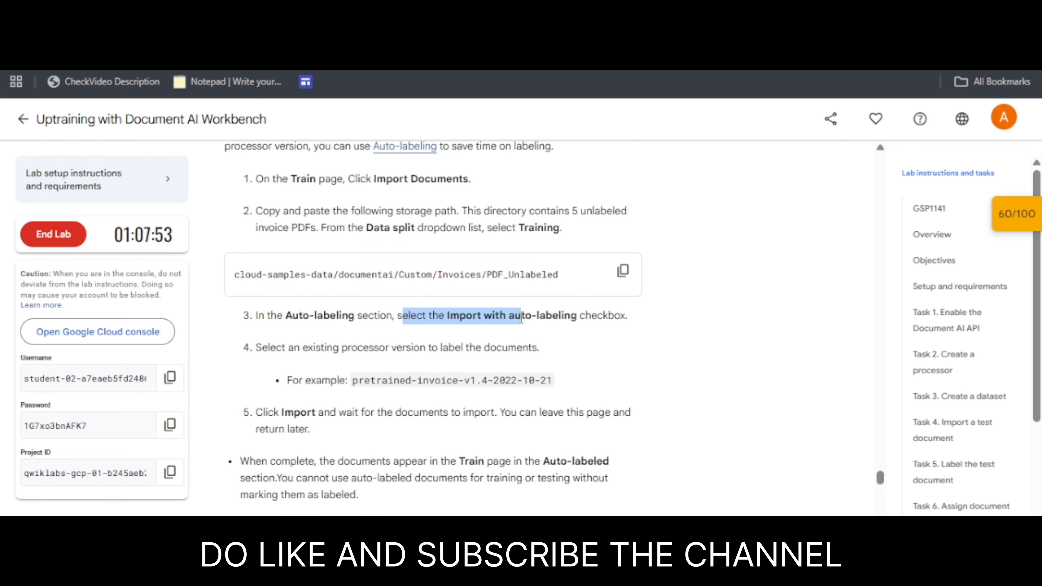
{"action": "key", "text": "alt+Tab"}
{"action": "left_click", "coordinate": [965, 267]}
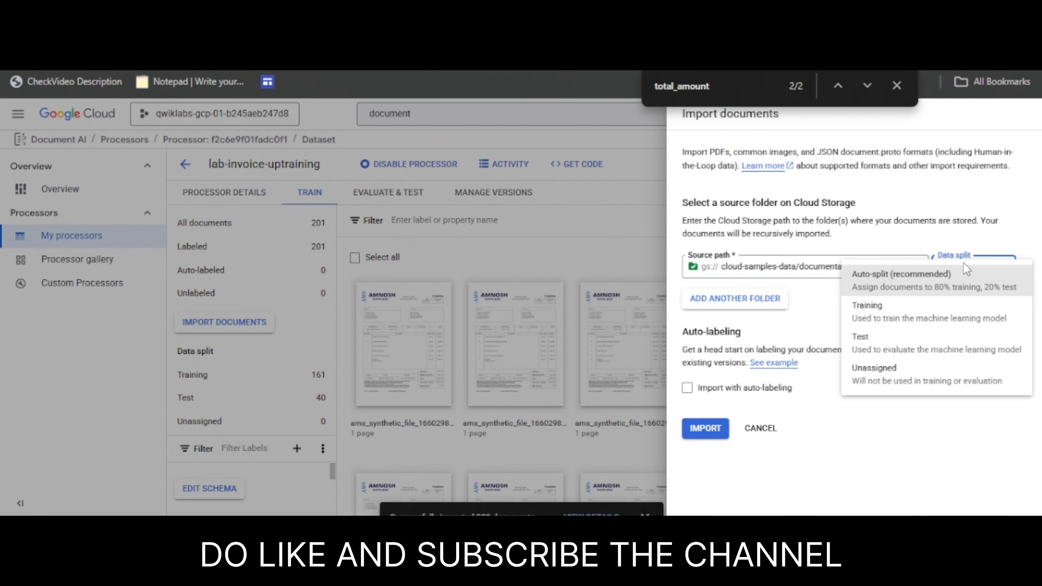